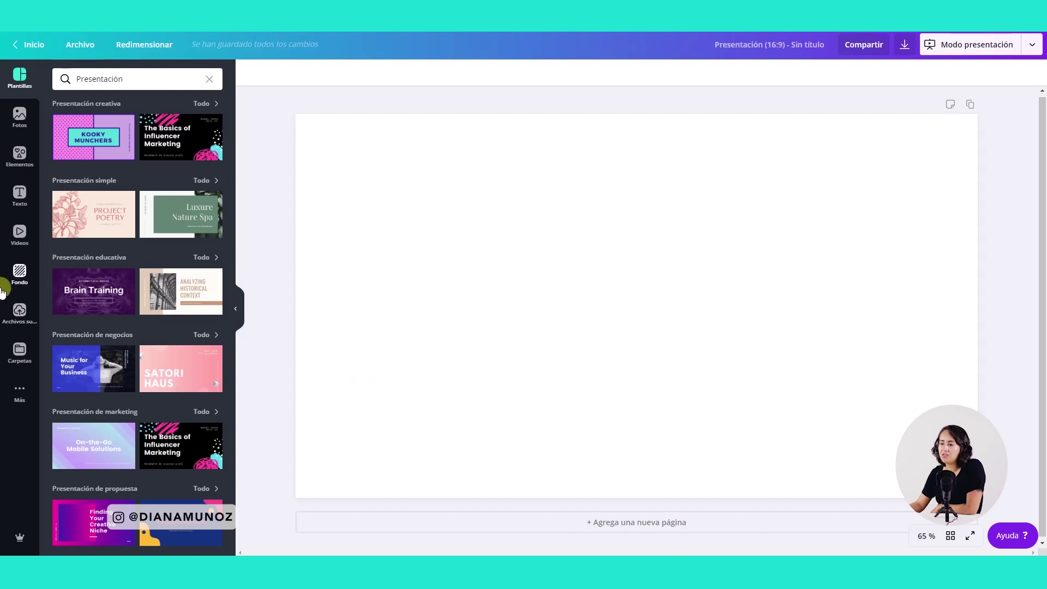
Set the blank page's background to the darkest navy in the Yellow Statement palette.
click(354, 239)
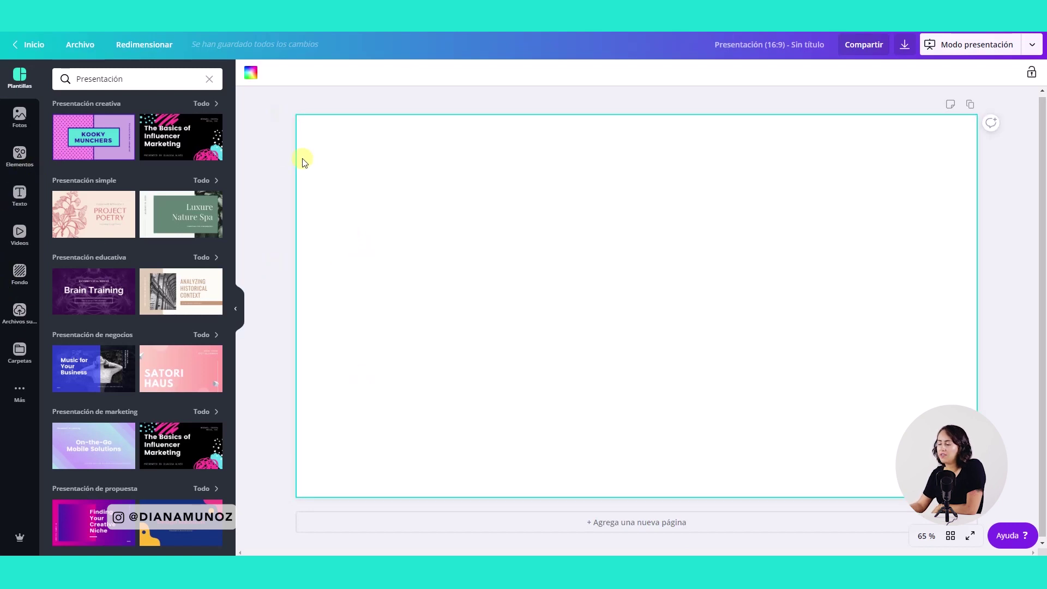
click(253, 76)
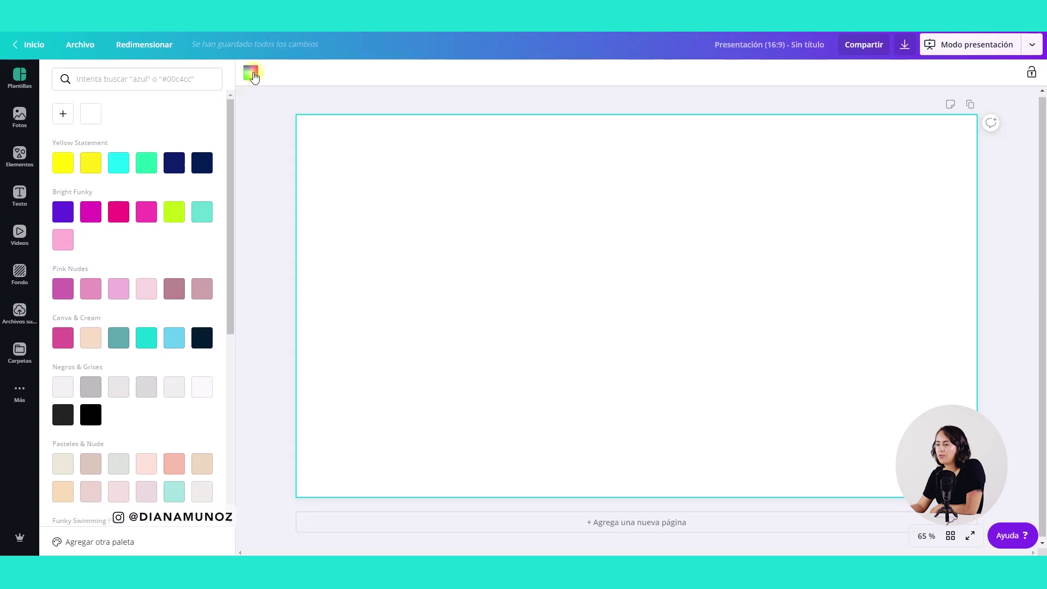
click(200, 161)
click(267, 204)
click(316, 163)
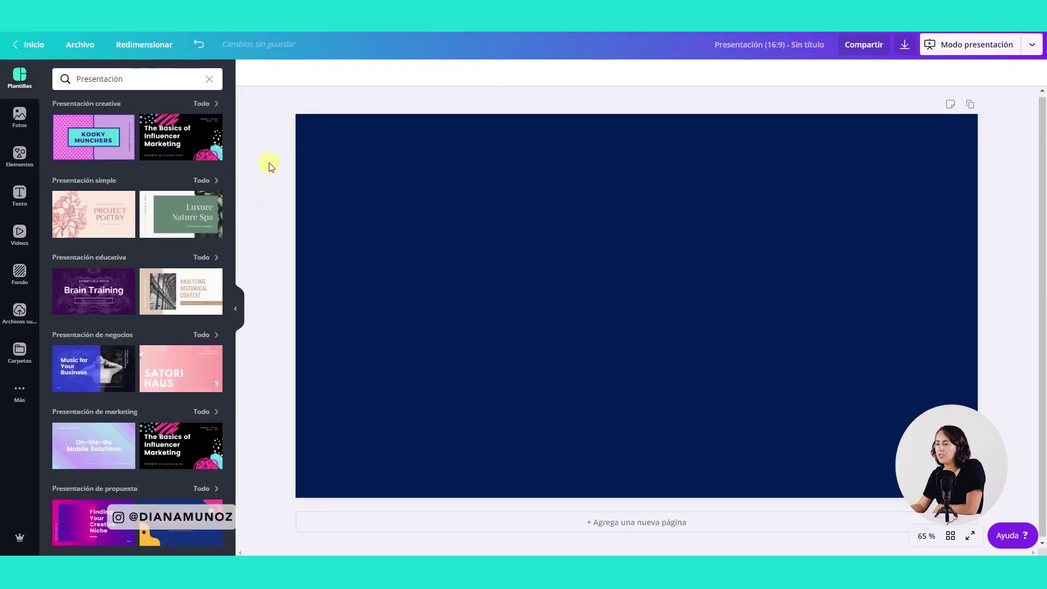
Set the page background to the dark grey swatch in the Negros & Grises palette.
click(251, 74)
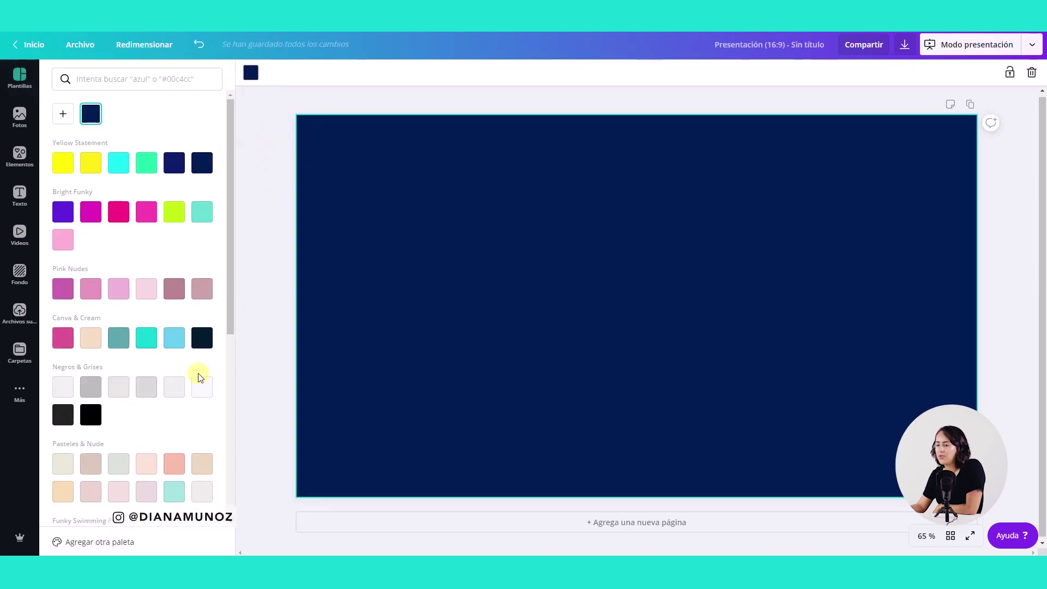
click(63, 415)
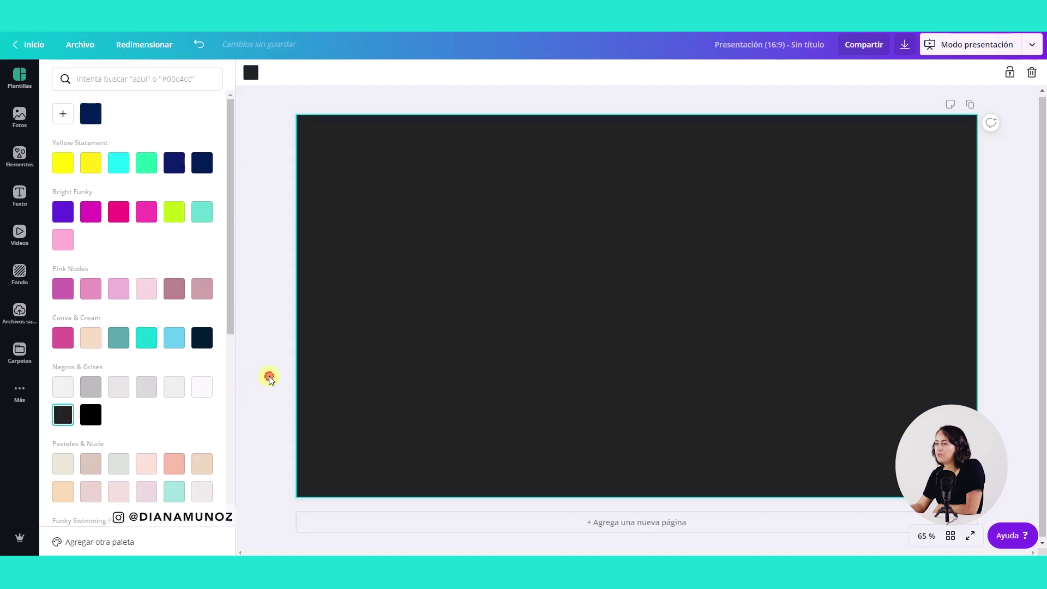
click(269, 377)
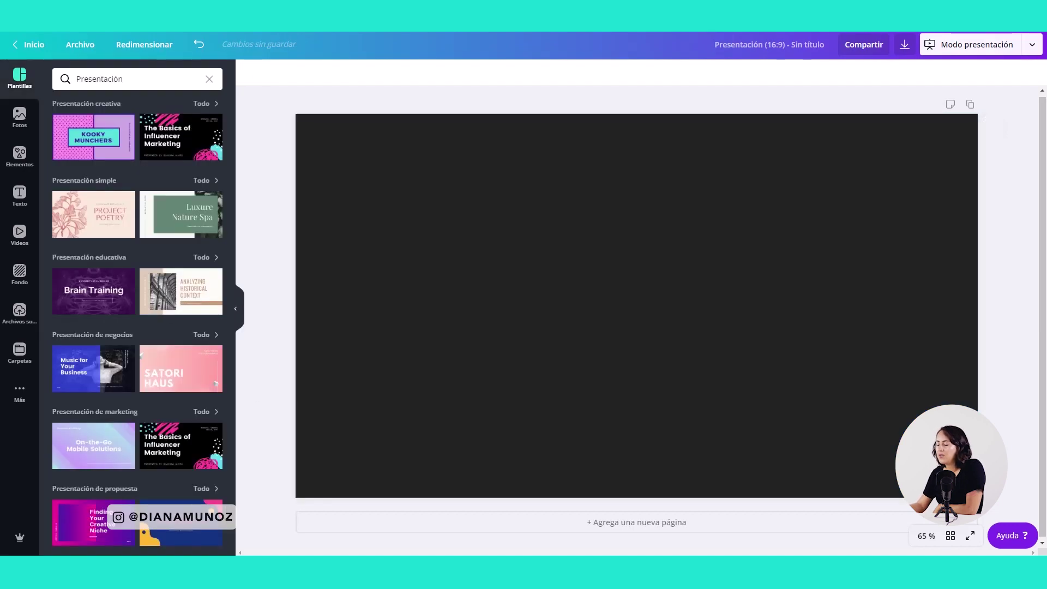
Switch to Google in a new browser tab and search its images for "gradient".
key(ctrl+t)
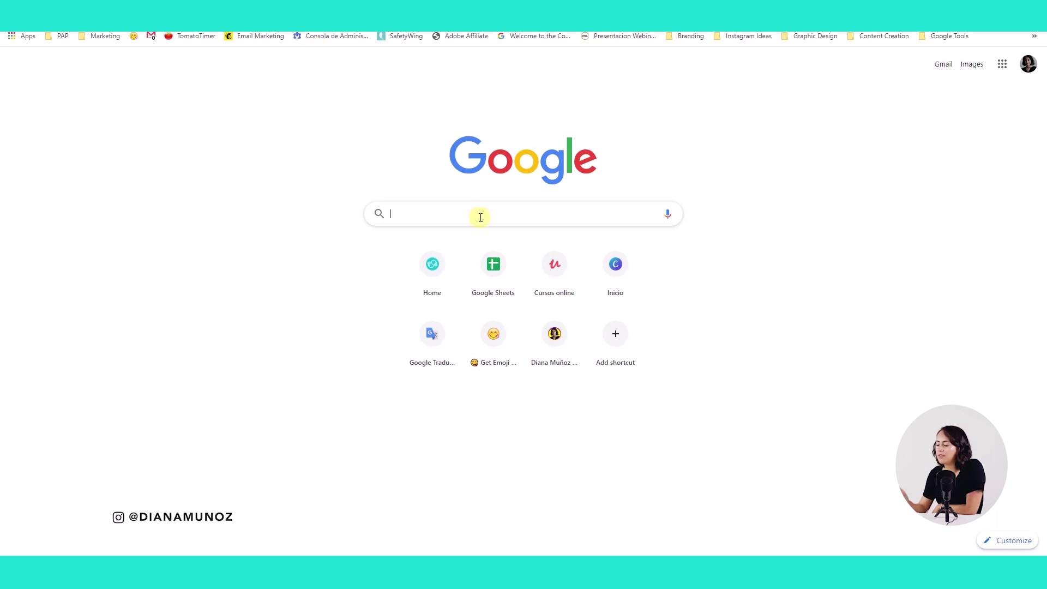
text(gra)
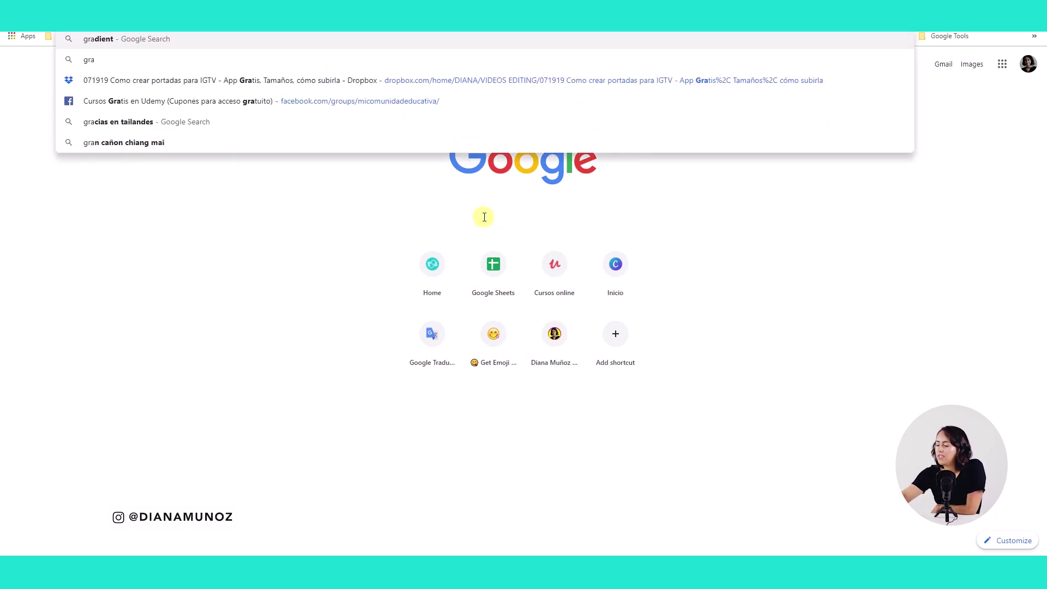
text(dunt)
key(Return)
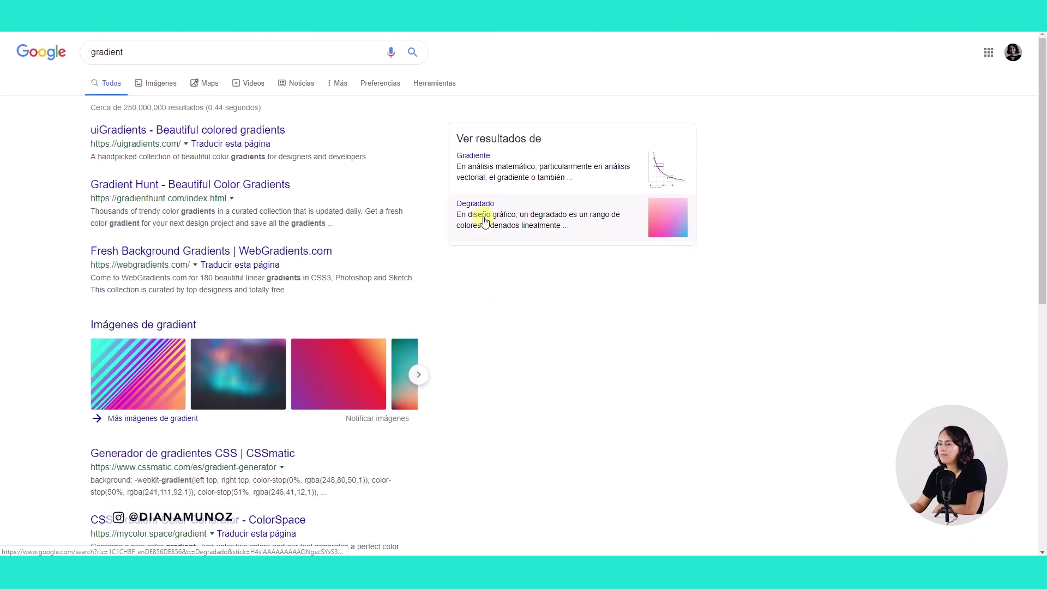
click(161, 85)
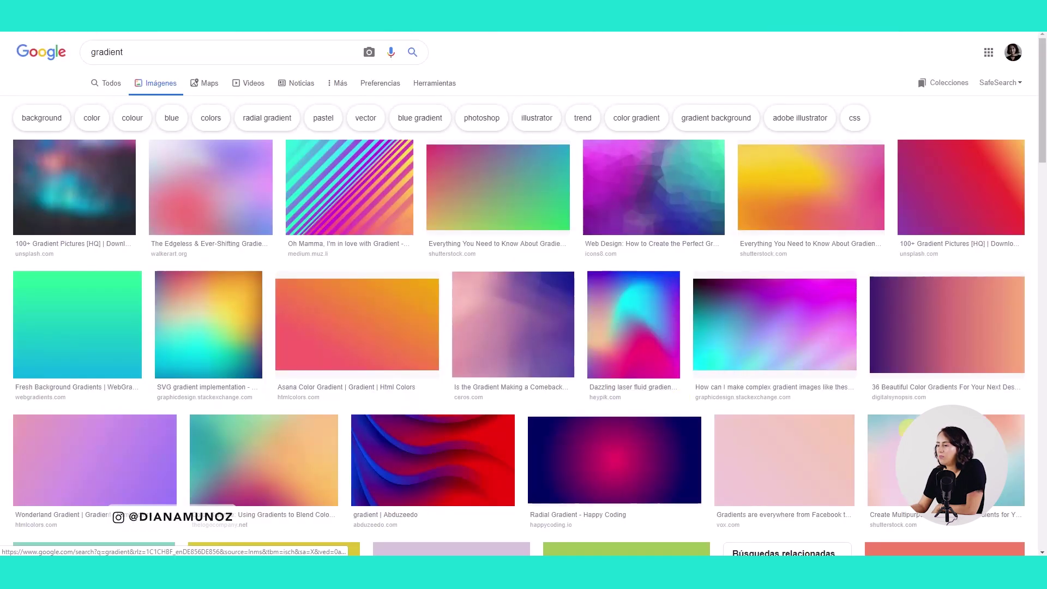
Save the pastel pink and blue "Create Multipurpose Fluorescent Gradients" image from Shutterstock to the computer.
scroll(916, 436, down, 2)
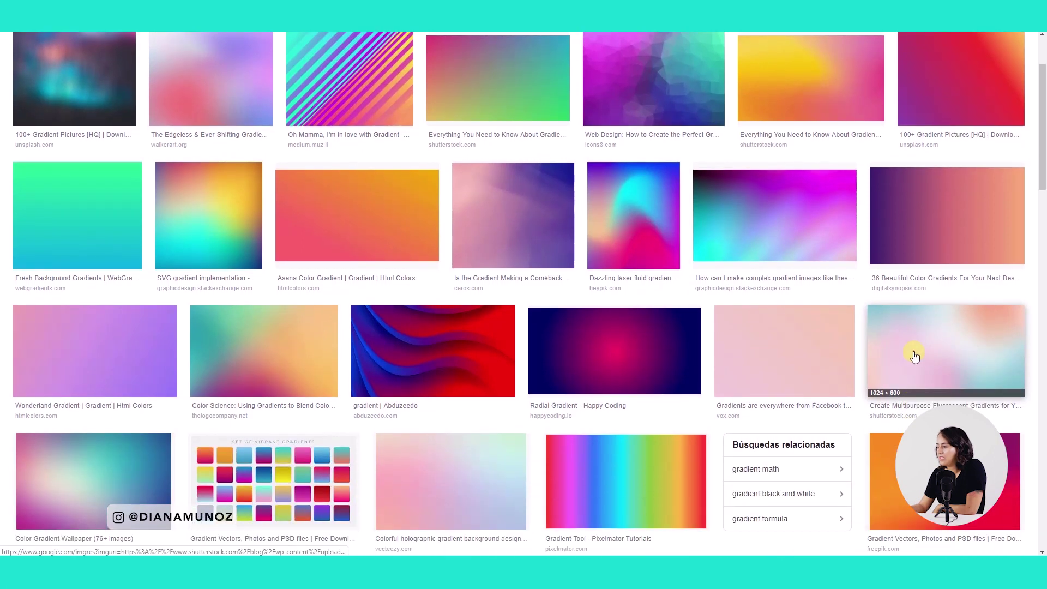
click(914, 351)
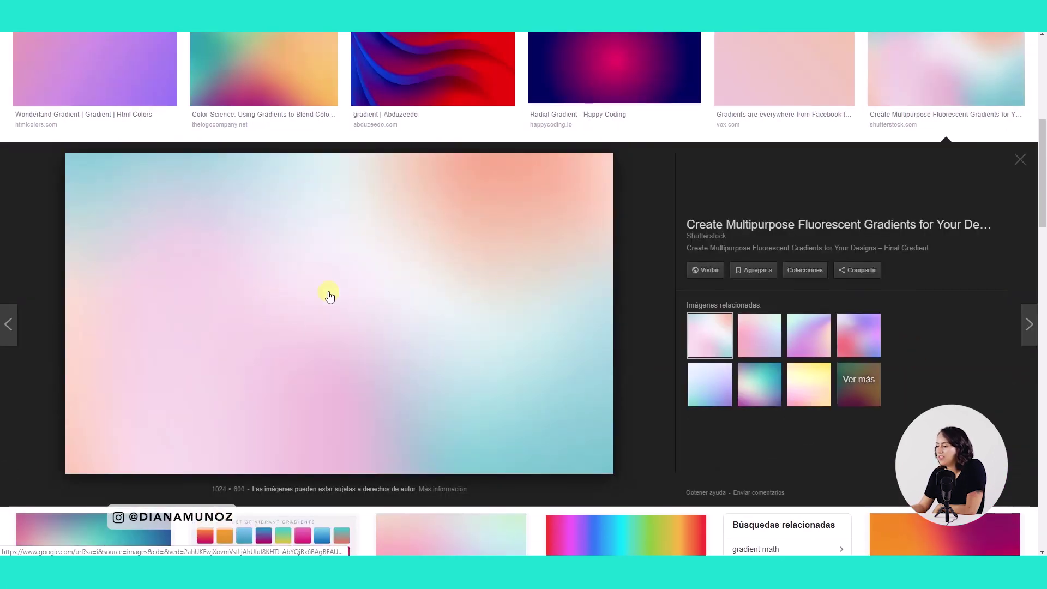
right_click(379, 253)
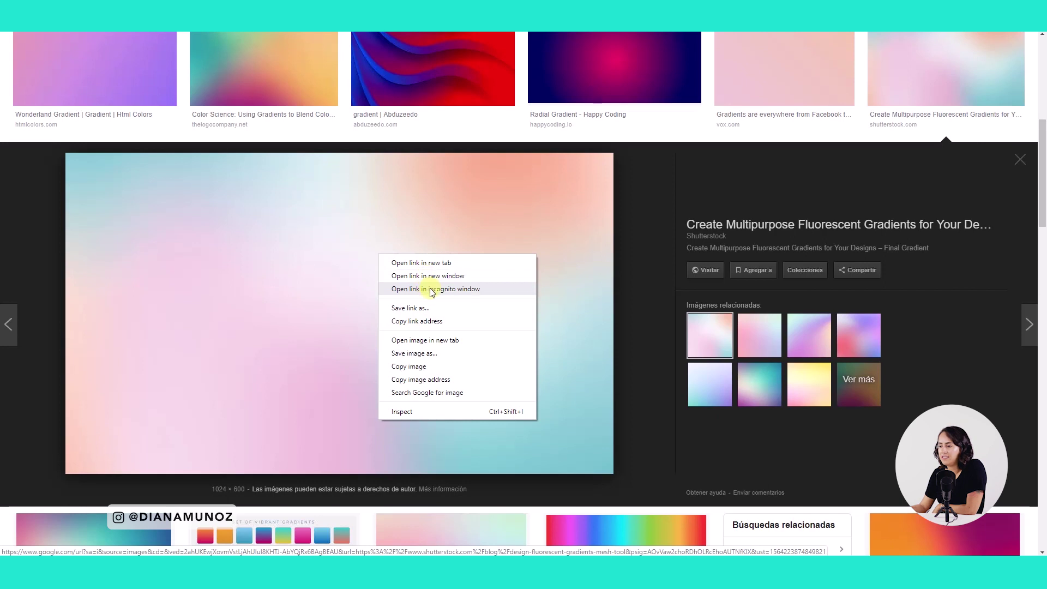
click(424, 353)
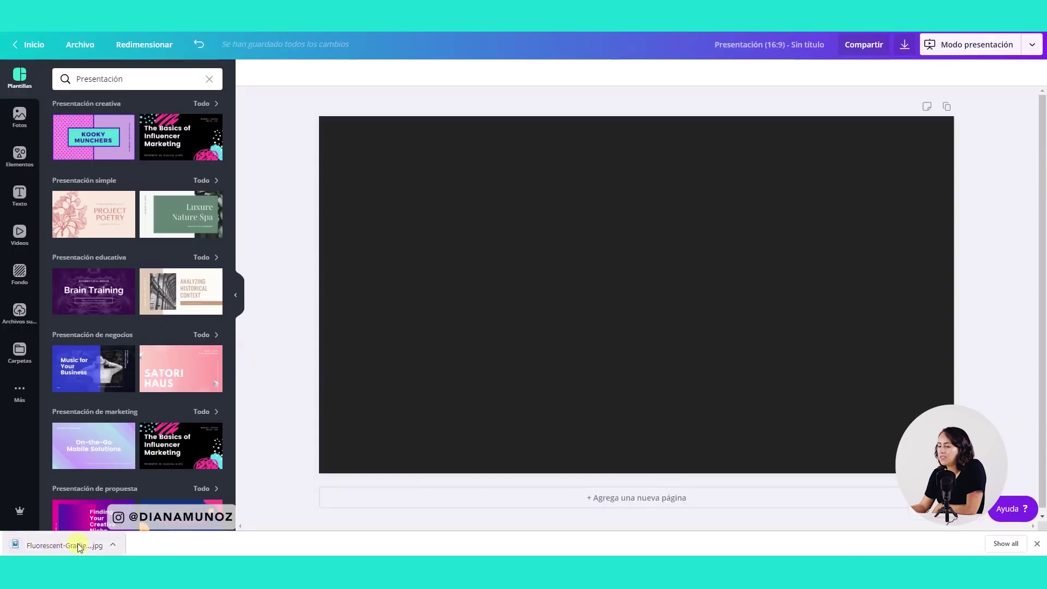
Switch to the Canva design, upload the downloaded fluorescent gradient JPG to it, and open the elements library.
drag(51, 545, 104, 390)
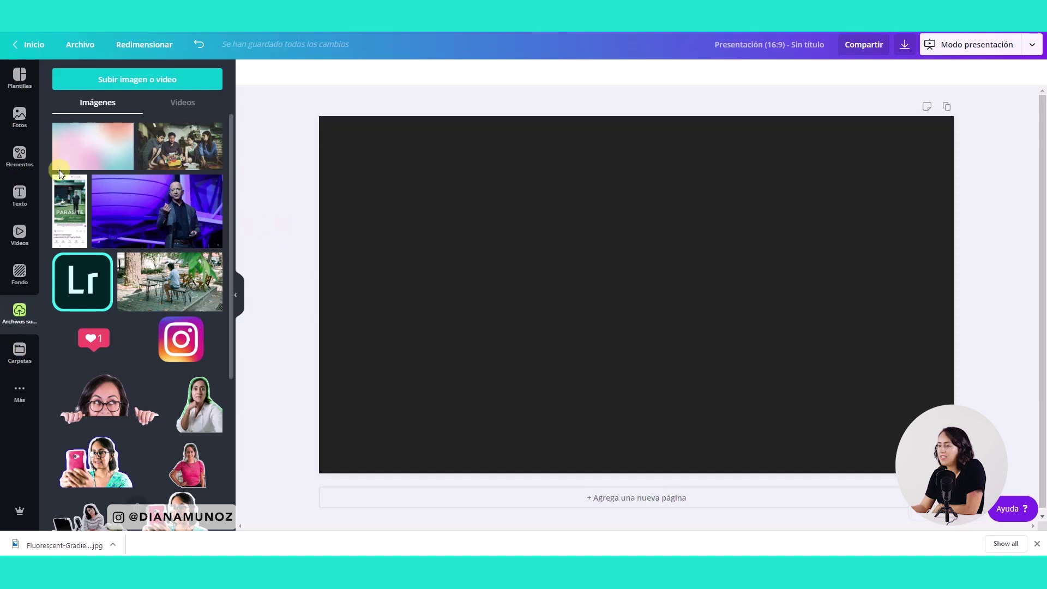
click(16, 155)
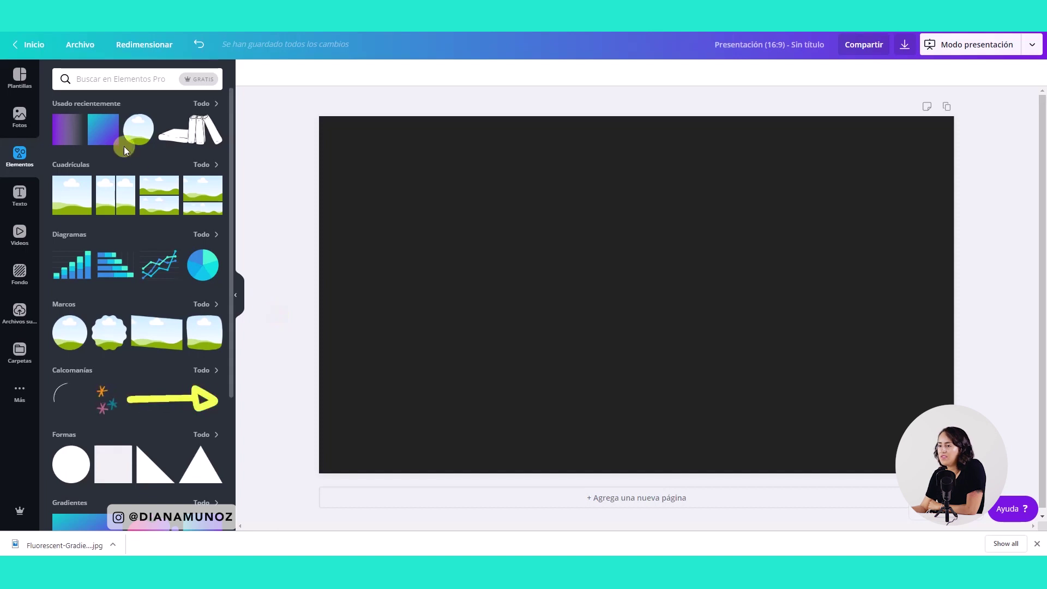
click(101, 77)
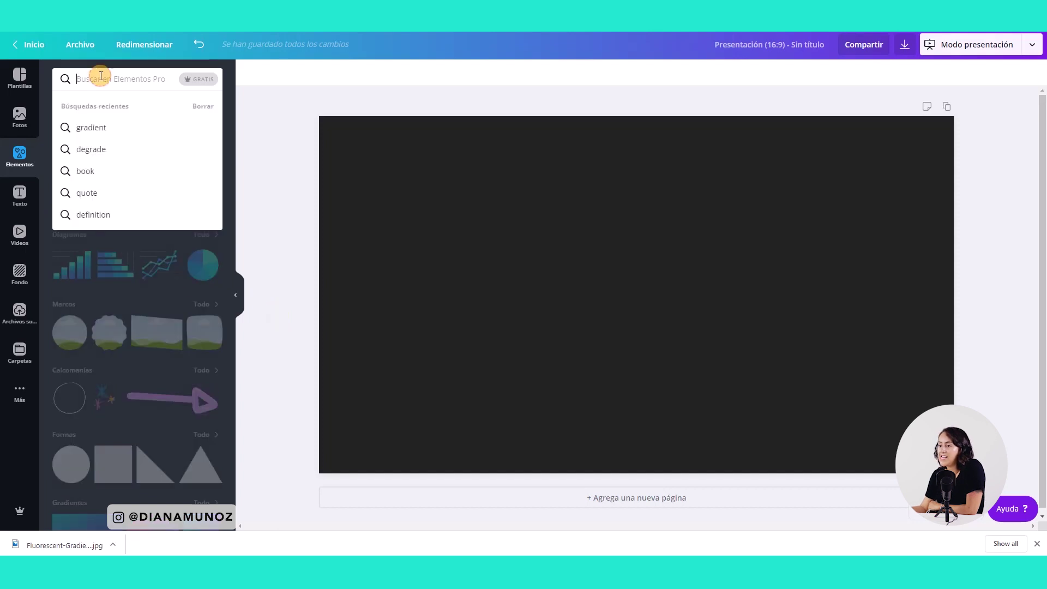
click(270, 119)
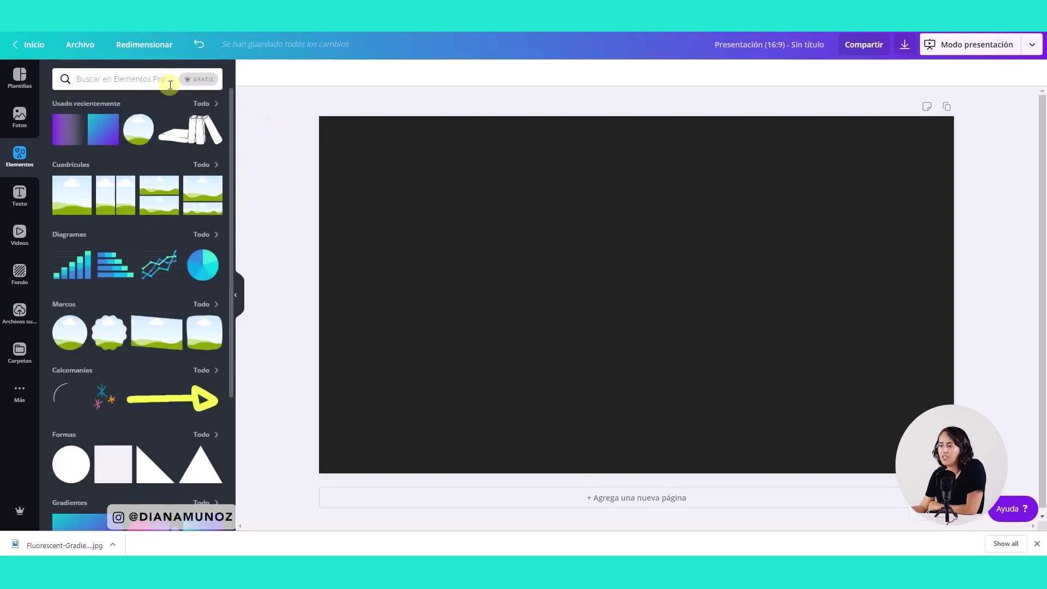
click(139, 81)
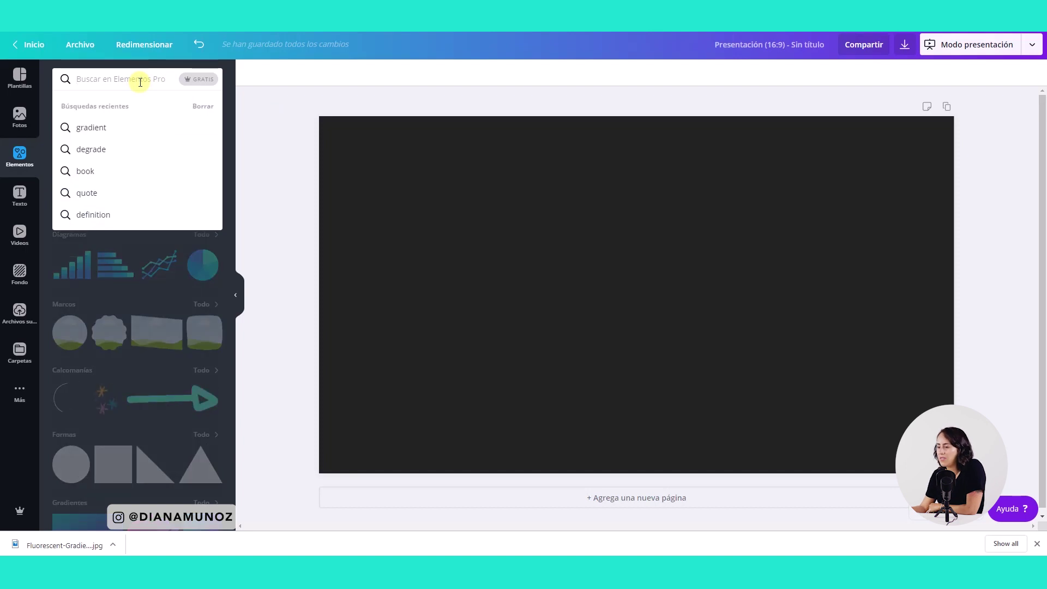
click(277, 285)
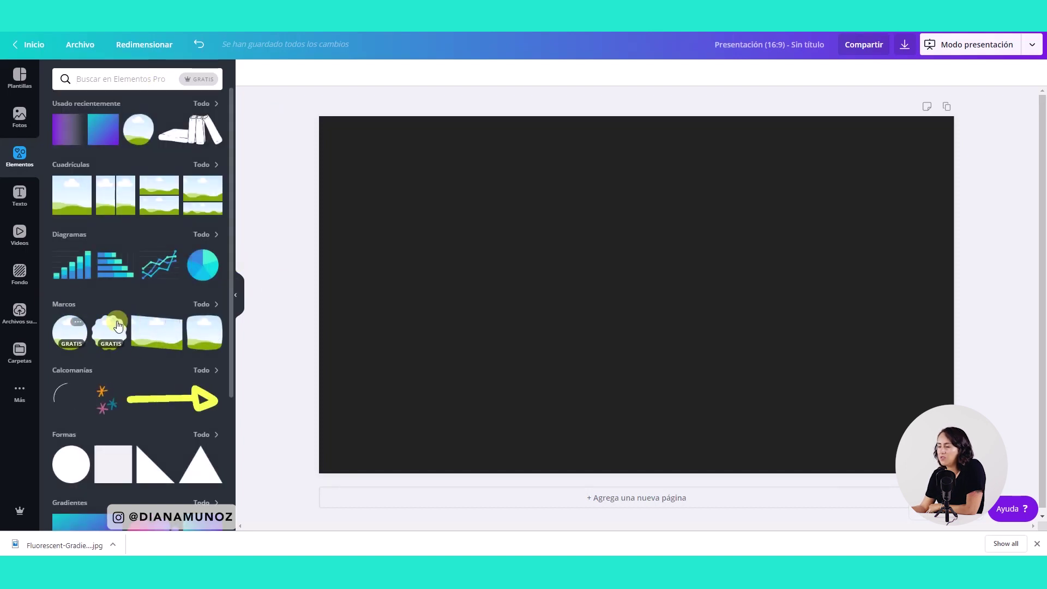
click(130, 84)
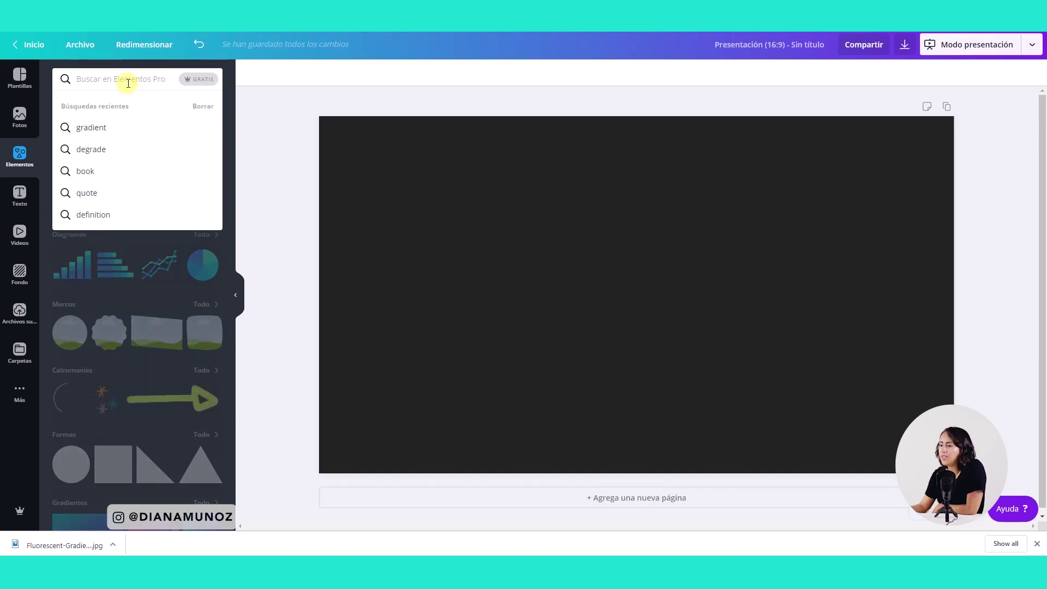
click(259, 140)
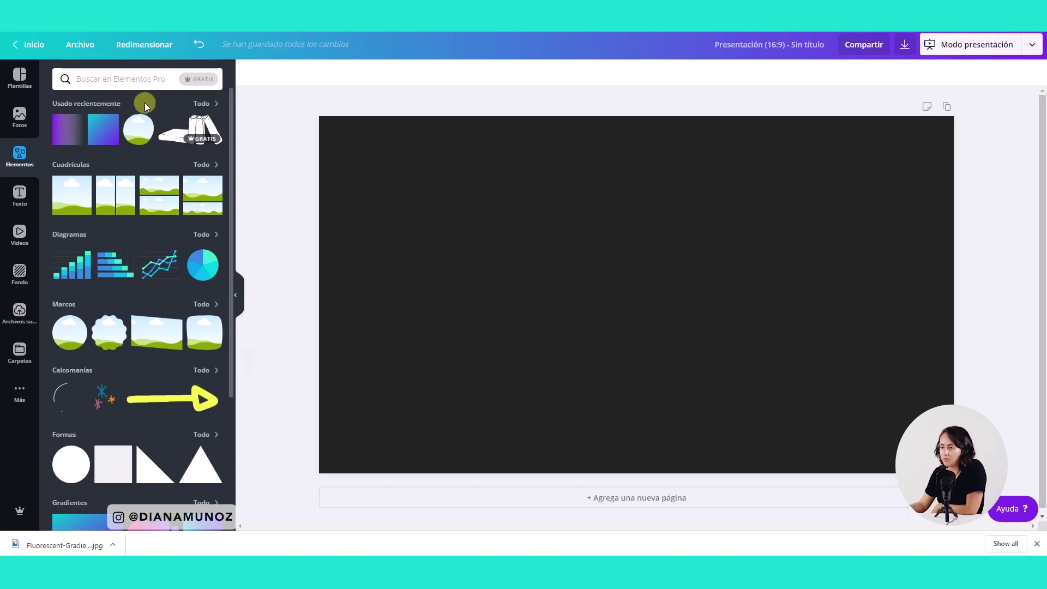
Search the elements library for "letter frame" and look through the letter-shaped frames.
click(129, 79)
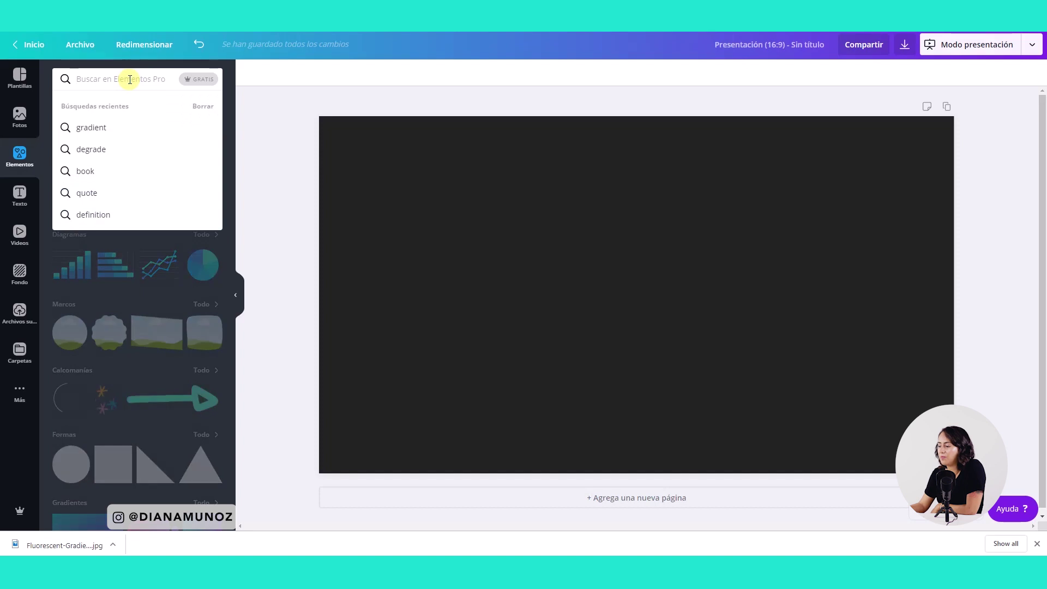
text(letter)
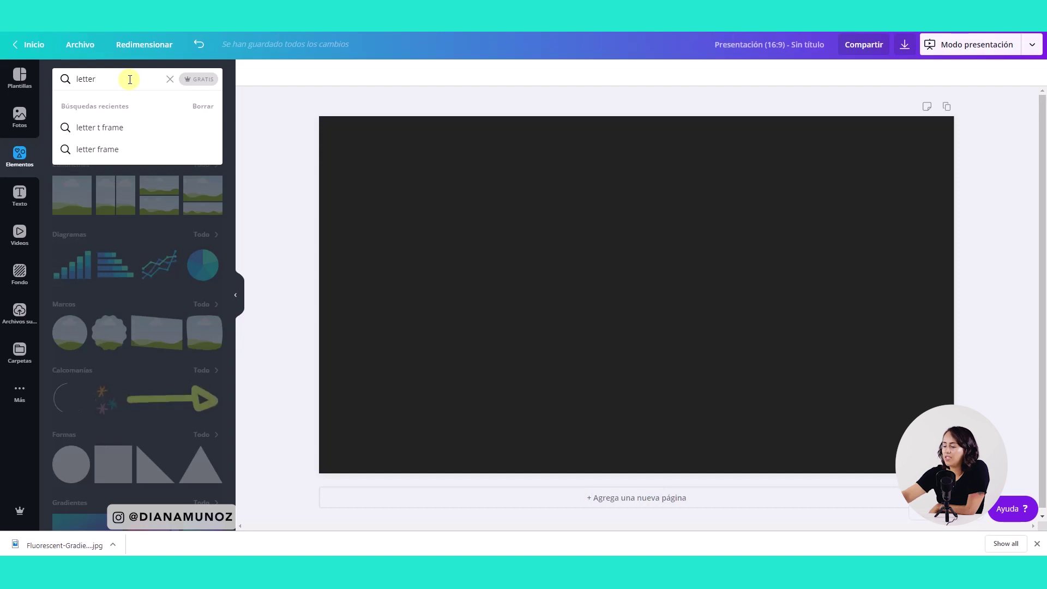
text( frame)
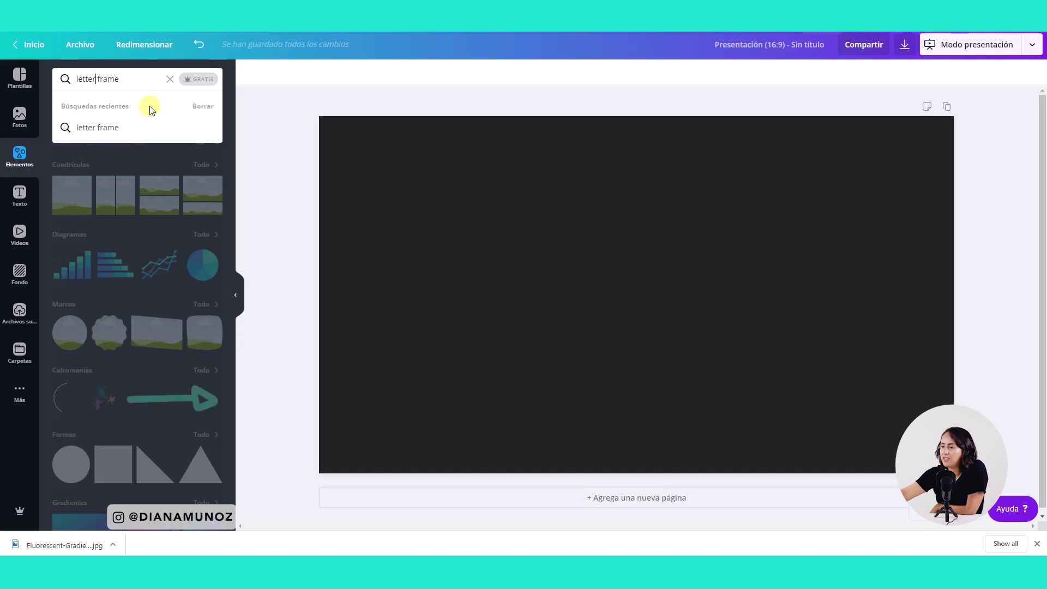
key(Return)
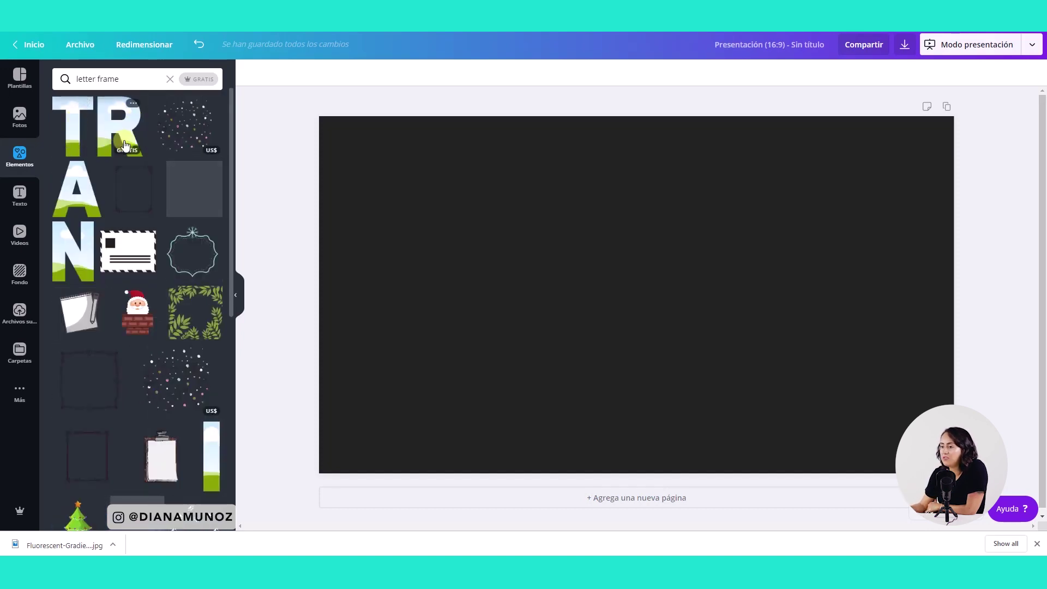
scroll(129, 417, down, 1)
scroll(129, 419, down, 3)
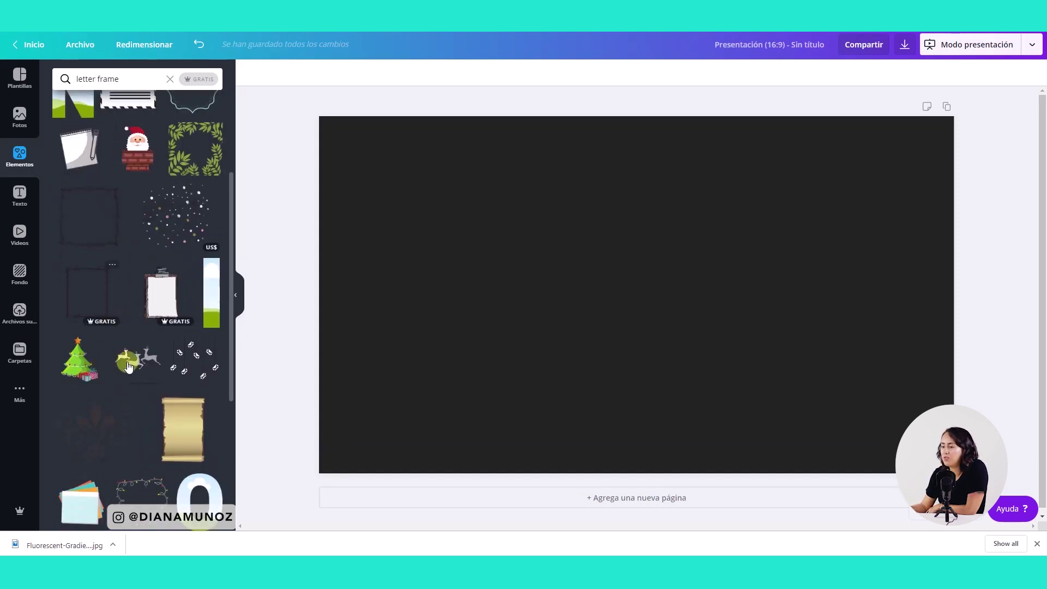
scroll(192, 448, up, 4)
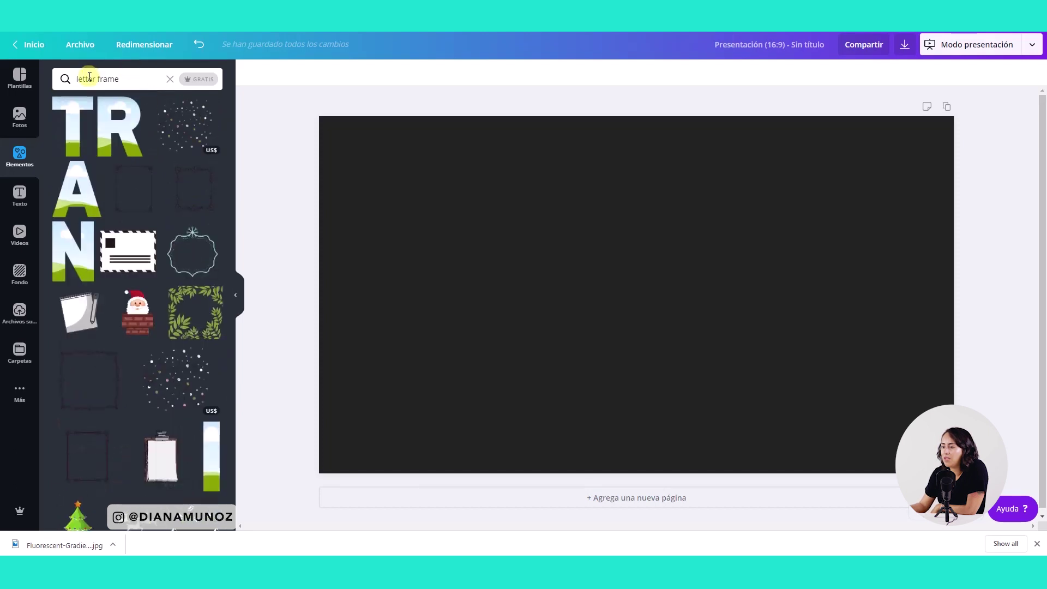
Refine the elements search to "letter a frame".
click(96, 79)
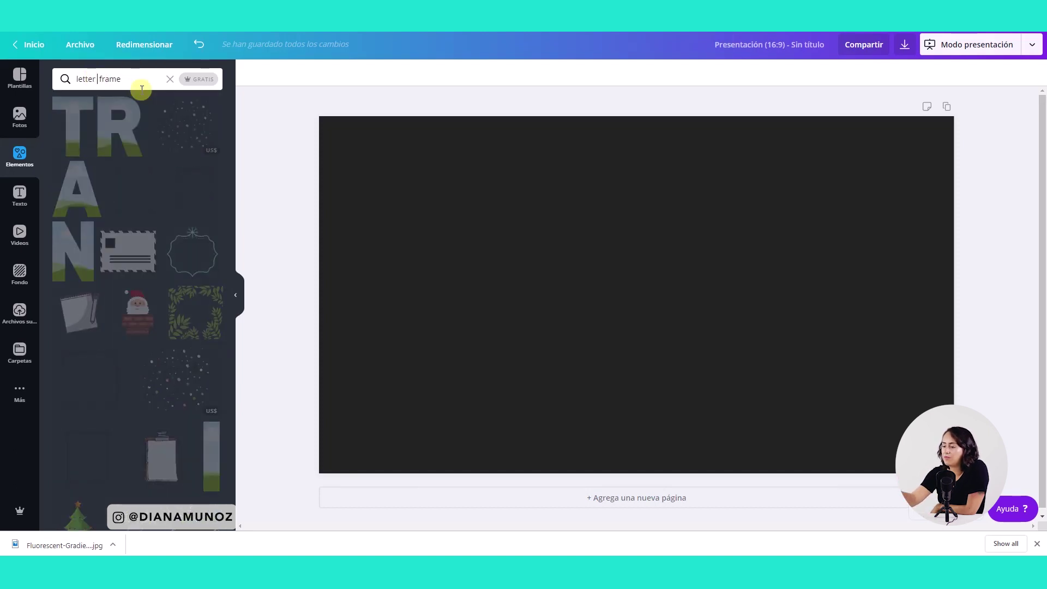
text(a frame)
key(Return)
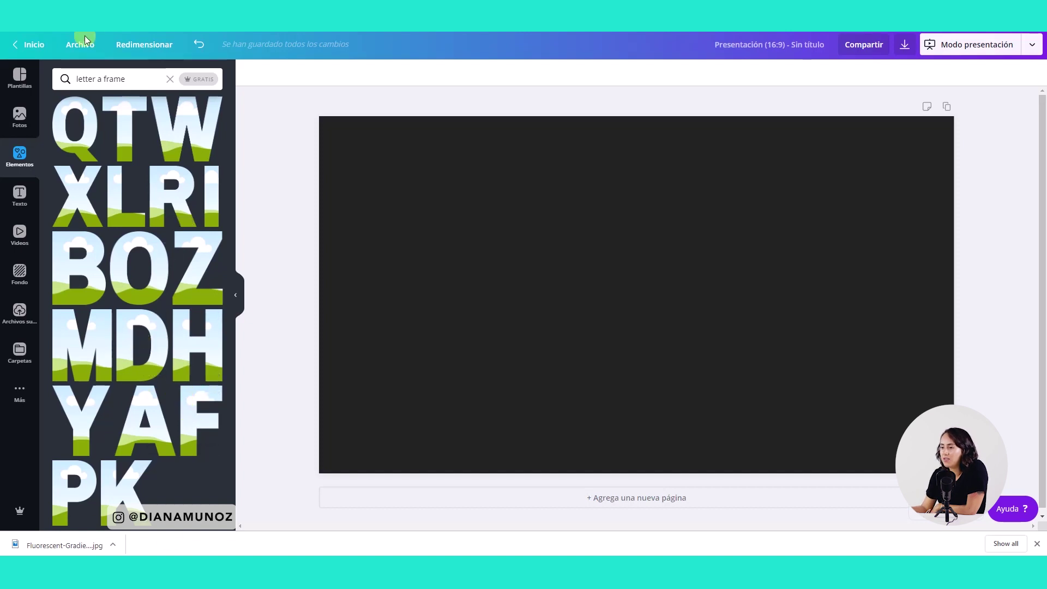
Change the elements search to "letter t frame" and look through the alphabet of letter frames.
double_click(98, 80)
text(t)
key(Return)
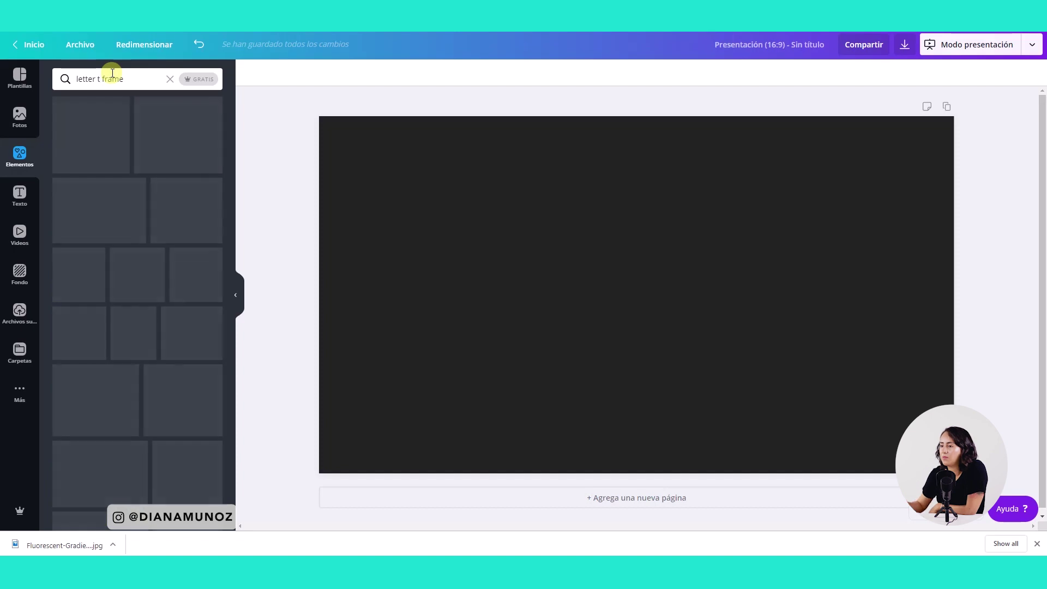
scroll(186, 371, down, 7)
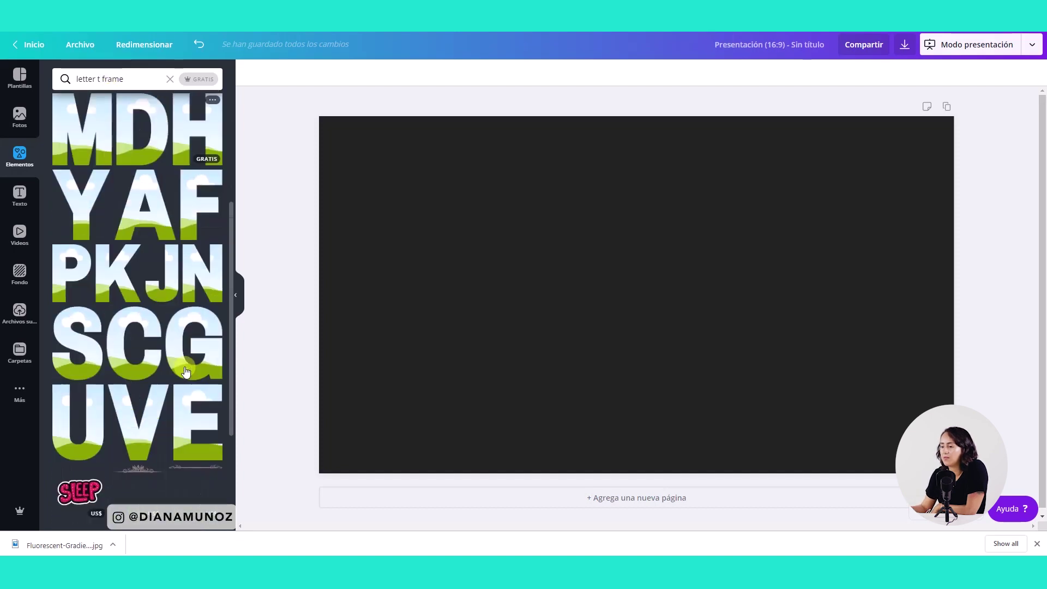
scroll(186, 372, up, 7)
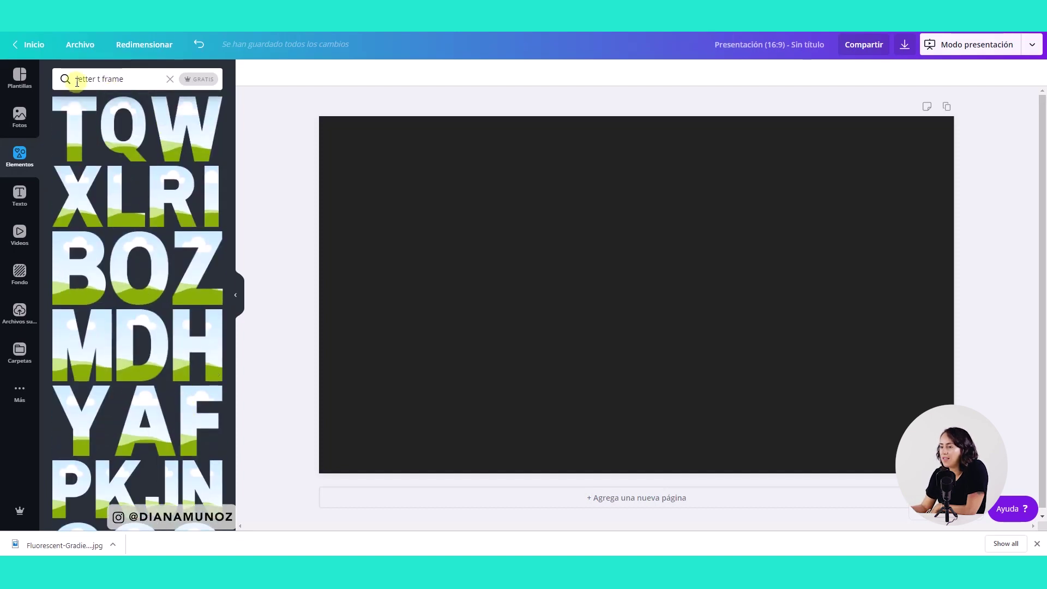
drag(77, 80, 92, 83)
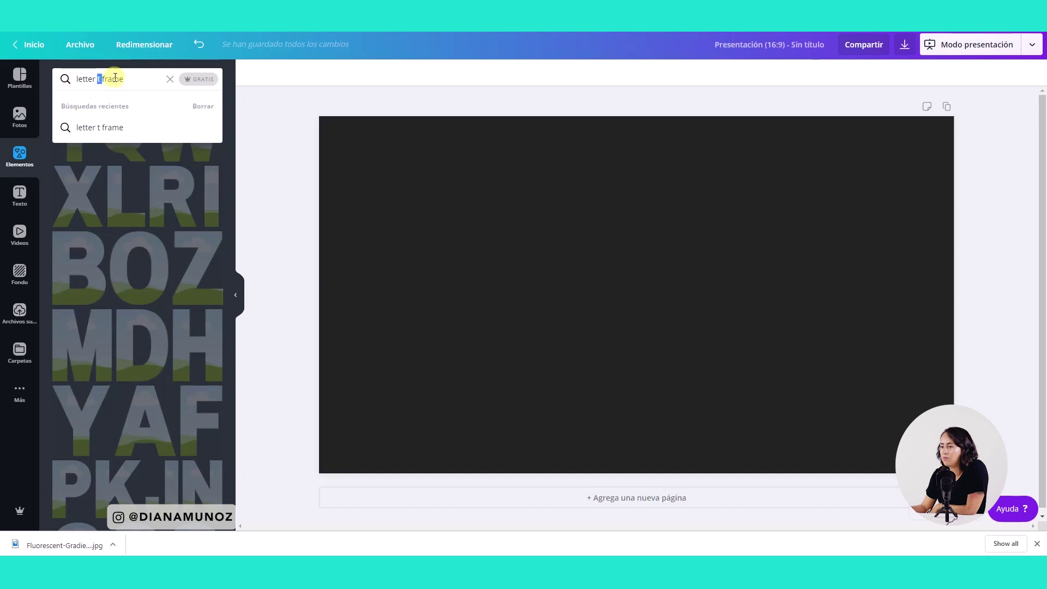
click(244, 221)
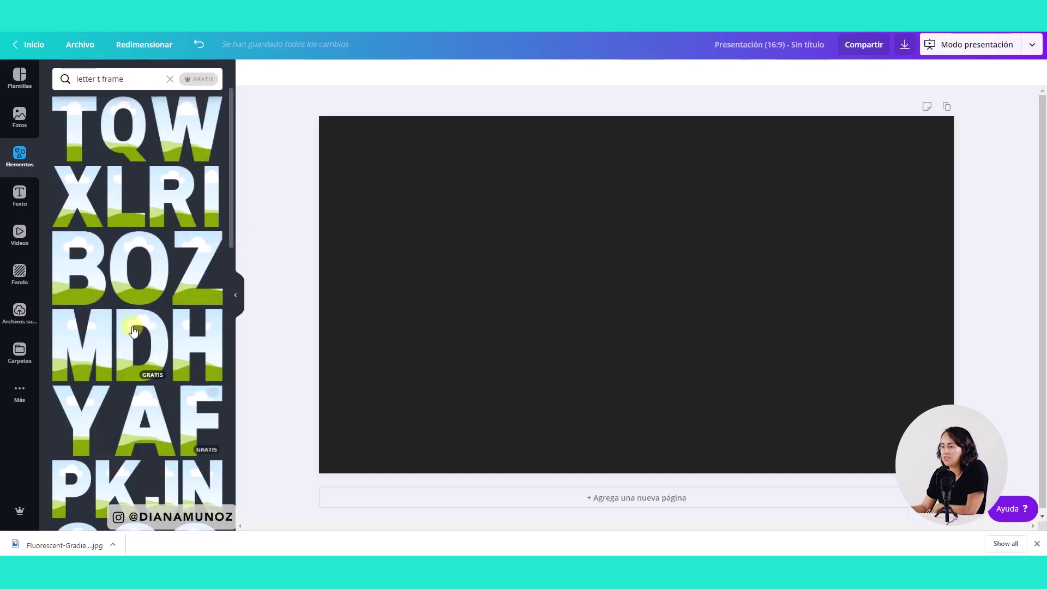
Add the letter frames that spell the first name to the page from the alphabet of frame results.
scroll(131, 329, down, 2)
scroll(134, 330, up, 2)
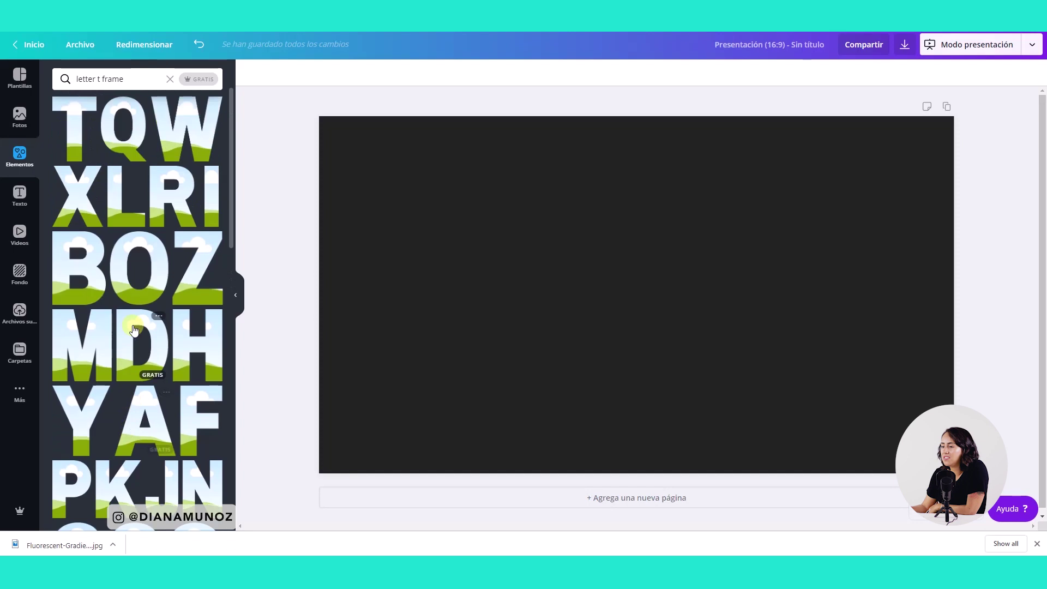
click(134, 330)
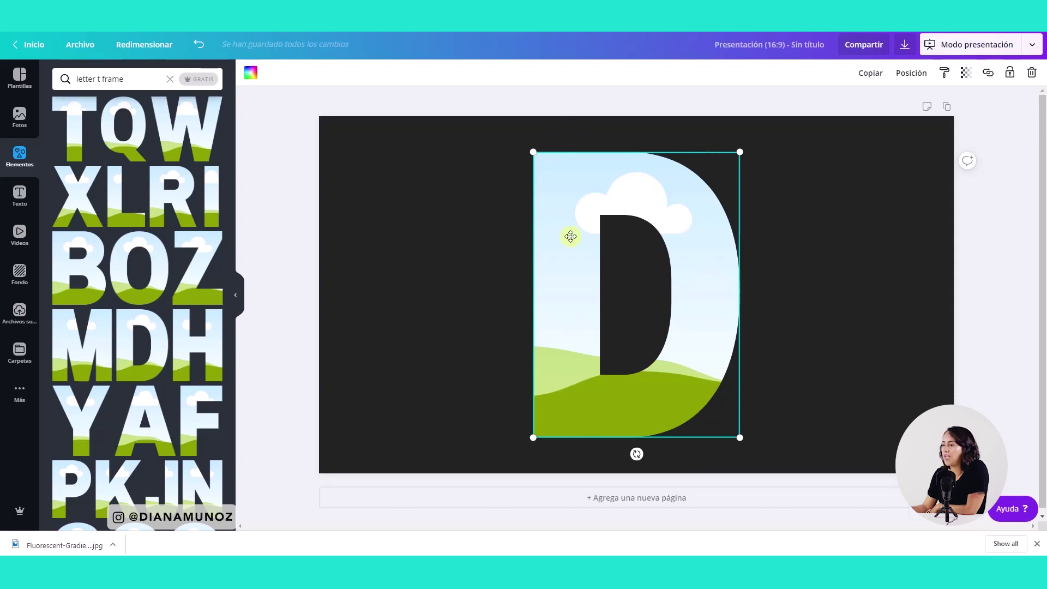
click(216, 206)
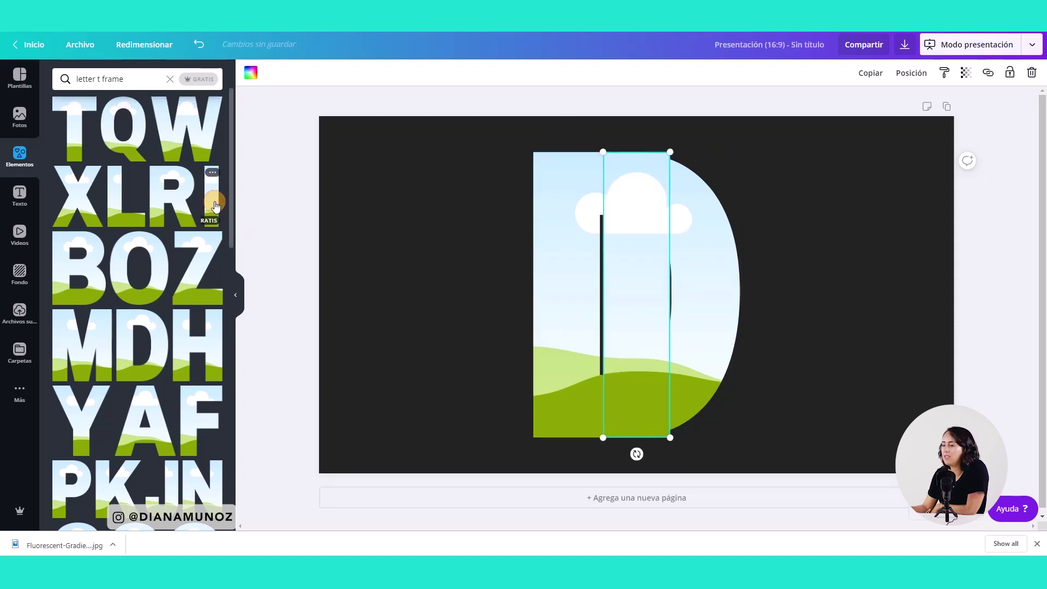
click(152, 426)
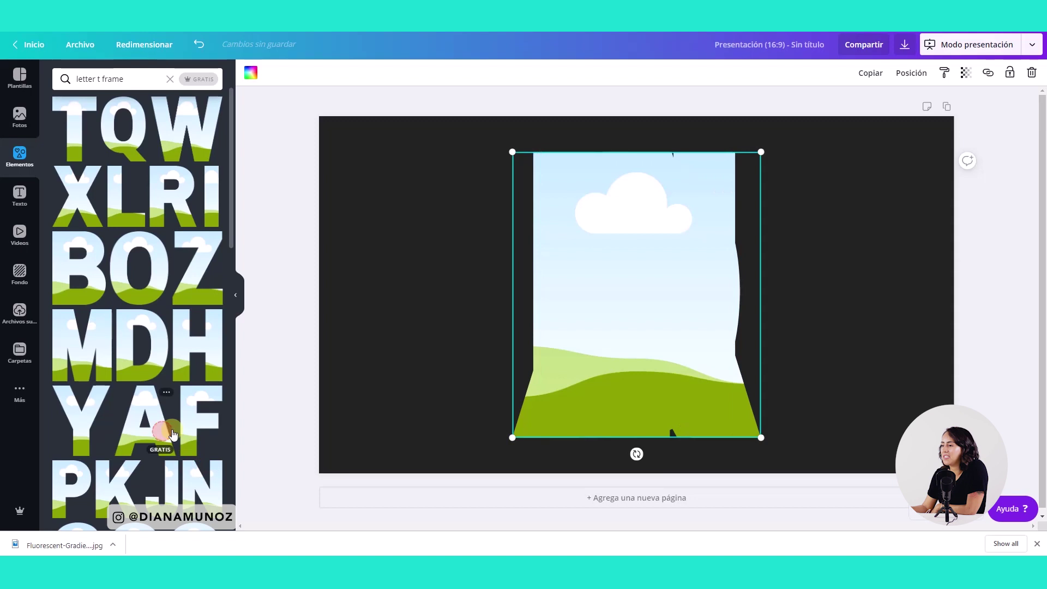
Try to shrink and reposition the whole stack of letter frames together, and undo the changes.
drag(578, 136, 707, 238)
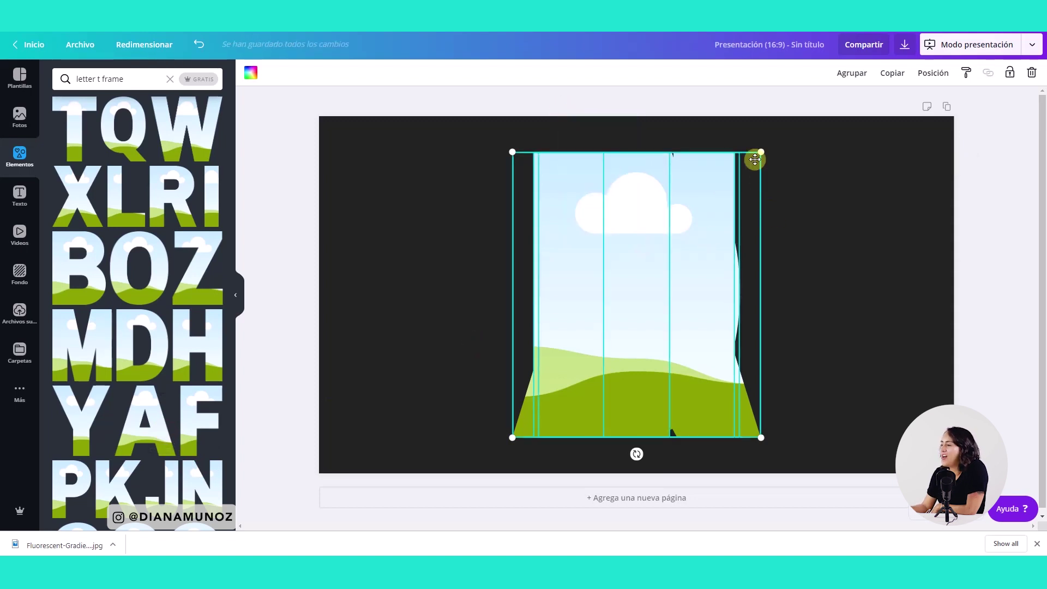
drag(767, 154, 632, 304)
key(ctrl+z)
click(278, 229)
drag(511, 104, 824, 381)
drag(526, 152, 808, 461)
drag(762, 153, 587, 326)
click(641, 399)
drag(641, 440, 494, 334)
drag(566, 387, 560, 282)
click(689, 254)
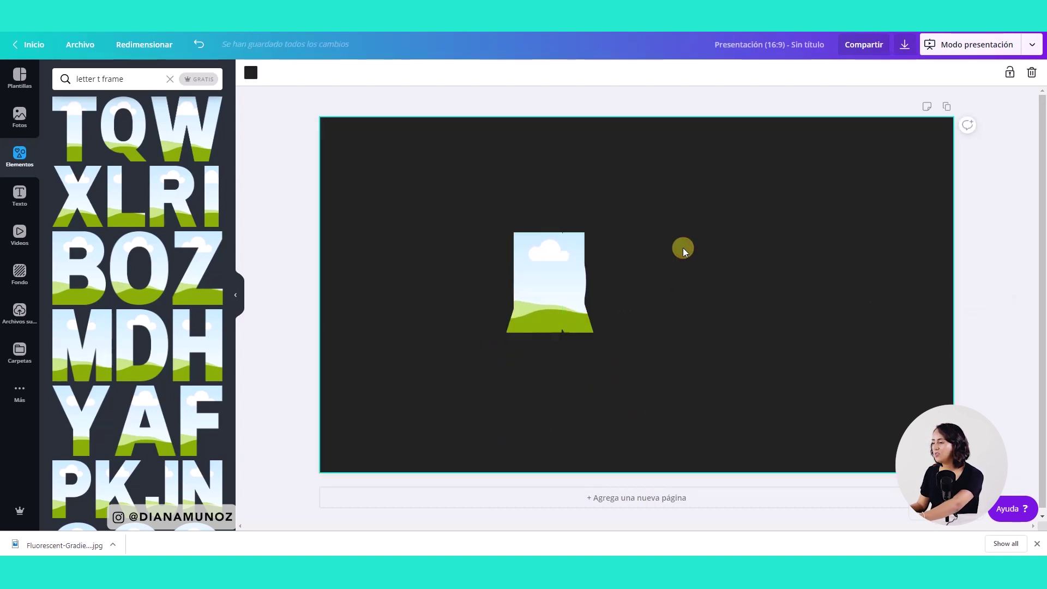
key(ctrl+z)
key(ctrl+z)
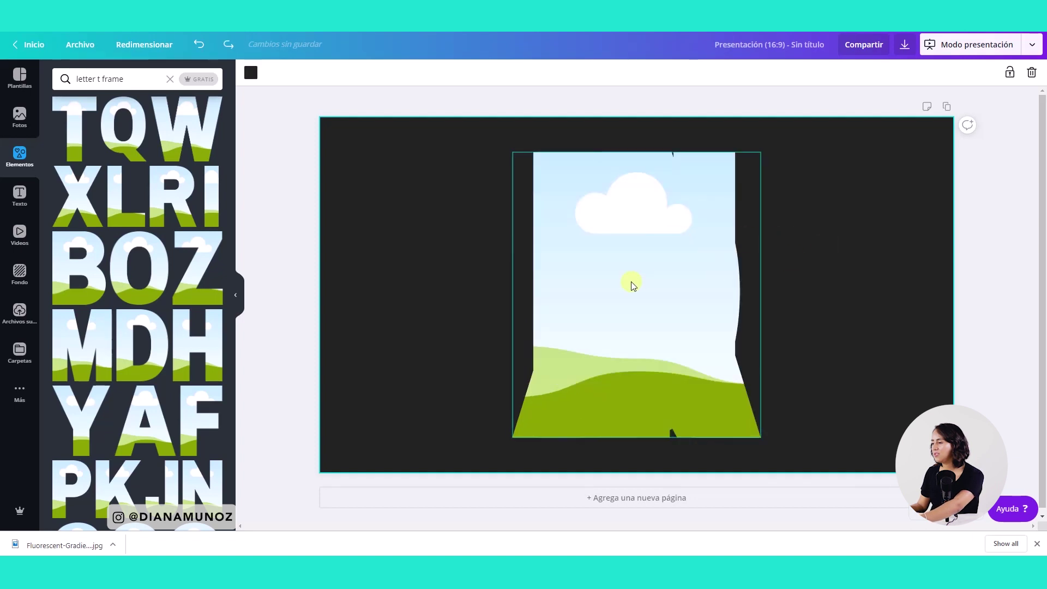
key(ctrl+z)
Try to move and shrink the A and N frames one at a time, and undo those edits.
drag(949, 163, 842, 281)
drag(642, 300, 548, 300)
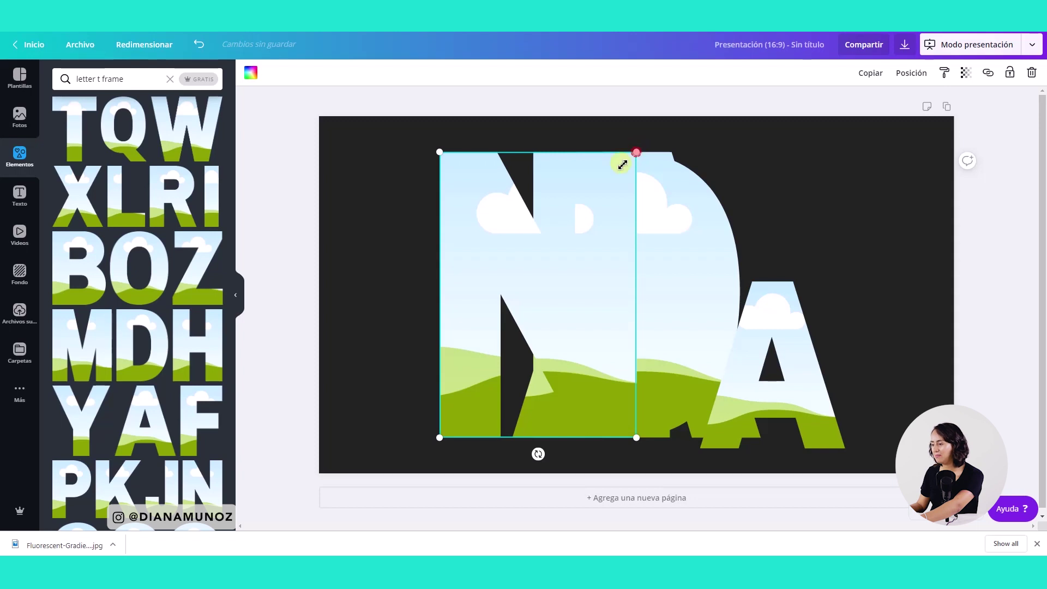
drag(623, 164, 496, 269)
key(ctrl+z)
key(ctrl+z)
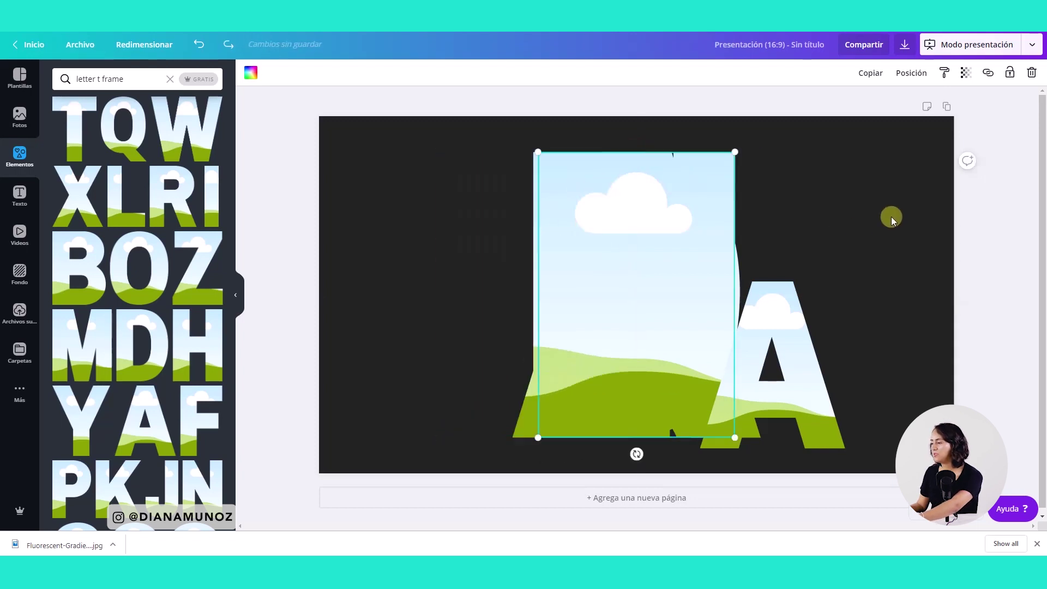
key(ctrl+z)
key(ctrl+z)
Select all the stacked letter frames and scale them down together to less than half their height.
drag(860, 145, 431, 457)
drag(763, 437, 601, 295)
click(735, 260)
Spread the stacked letter frames into one row in reading order, aligned at the same height.
drag(585, 240, 883, 241)
click(597, 268)
drag(596, 267, 776, 267)
drag(581, 260, 671, 262)
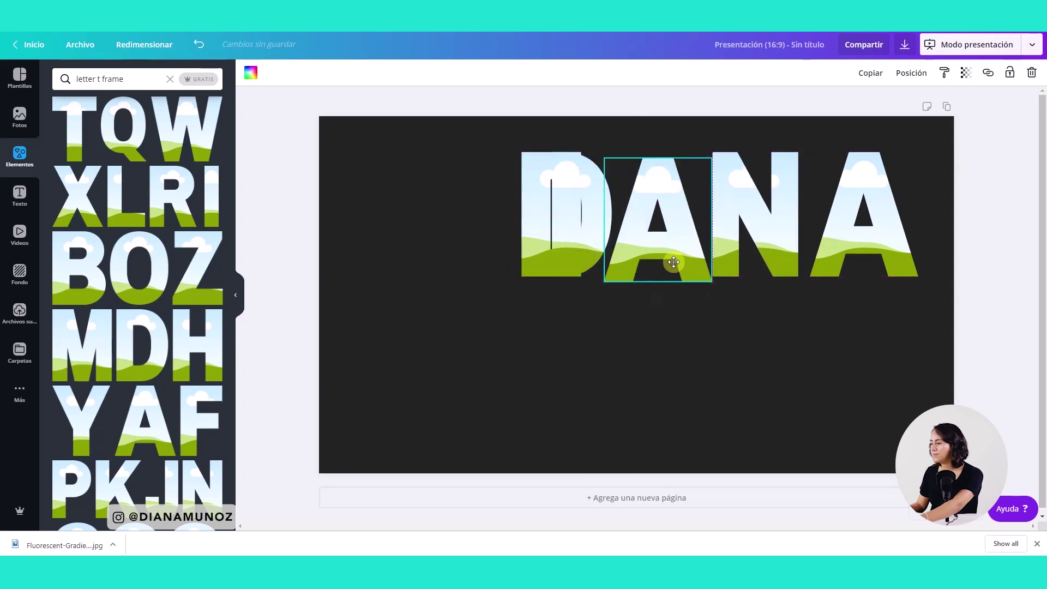
drag(531, 239, 453, 242)
drag(566, 264, 579, 264)
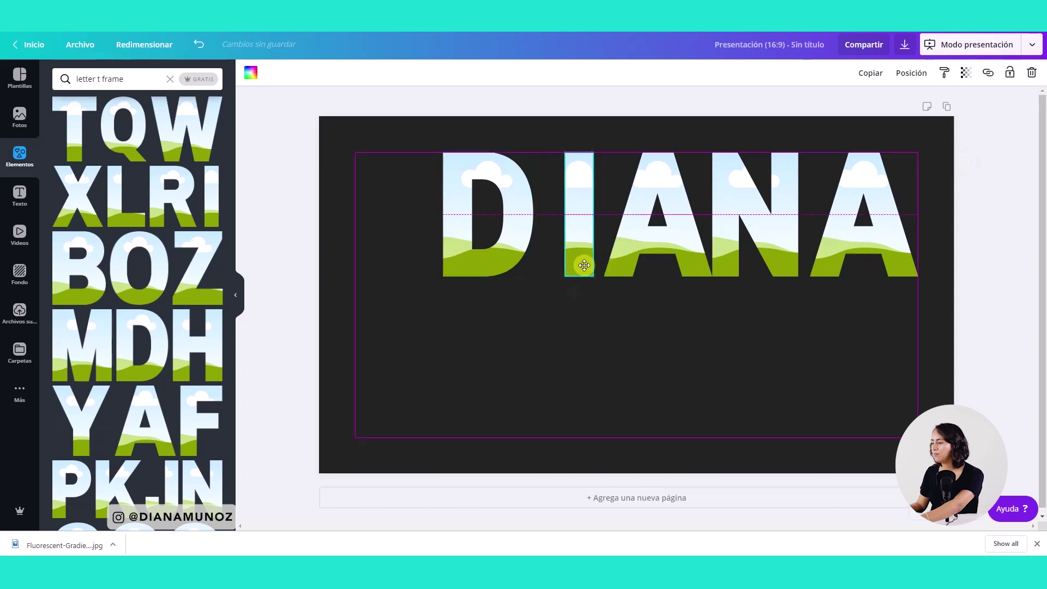
drag(484, 248, 509, 251)
Centre the whole row of letter frames on the page and space the letters evenly horizontally.
drag(931, 305, 485, 203)
drag(829, 259, 783, 326)
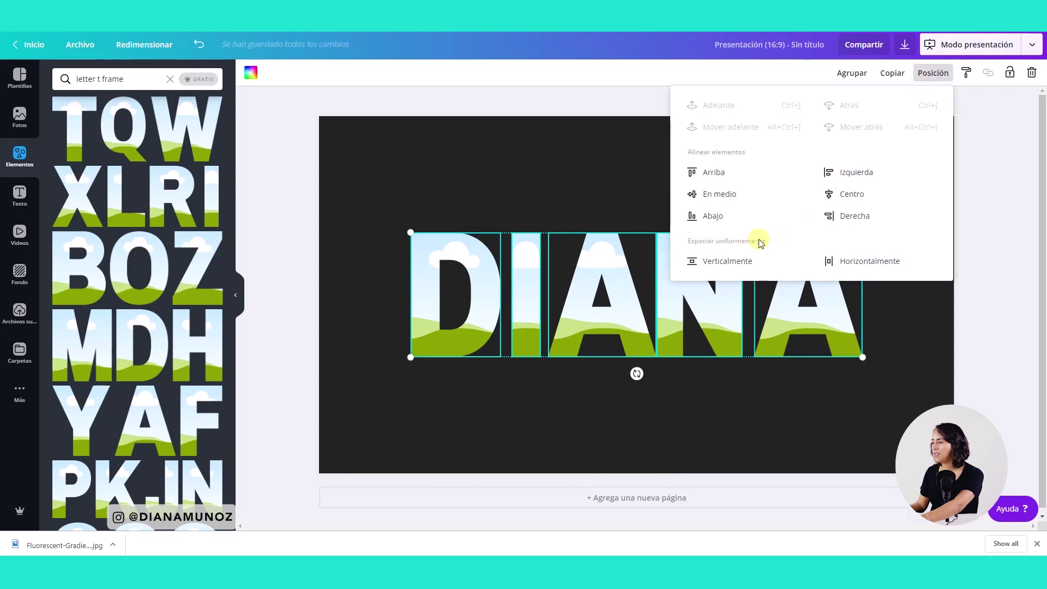
click(870, 264)
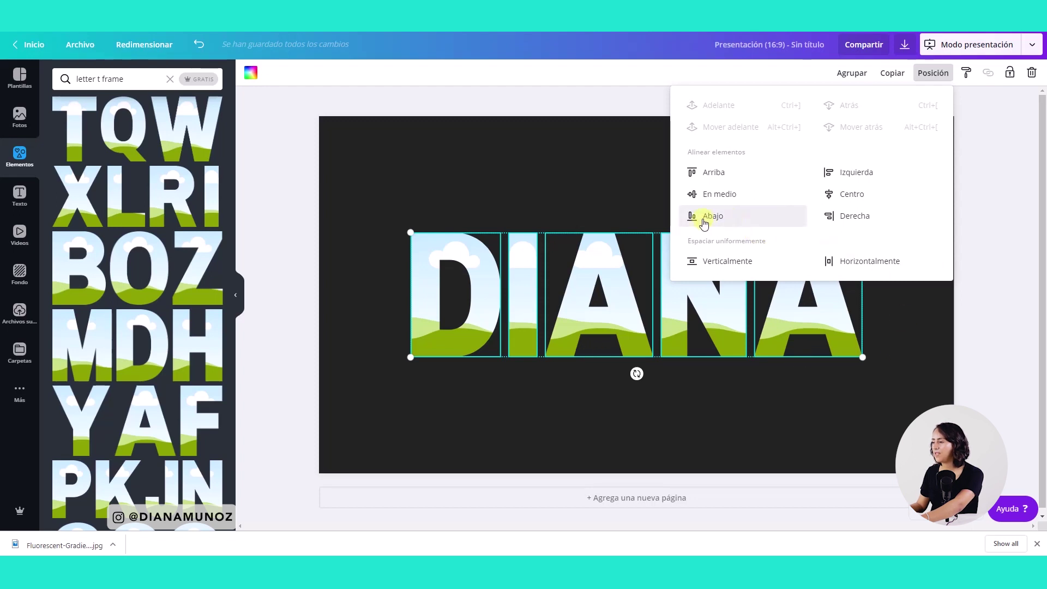
click(794, 422)
drag(842, 392, 415, 235)
drag(694, 318, 695, 317)
click(687, 207)
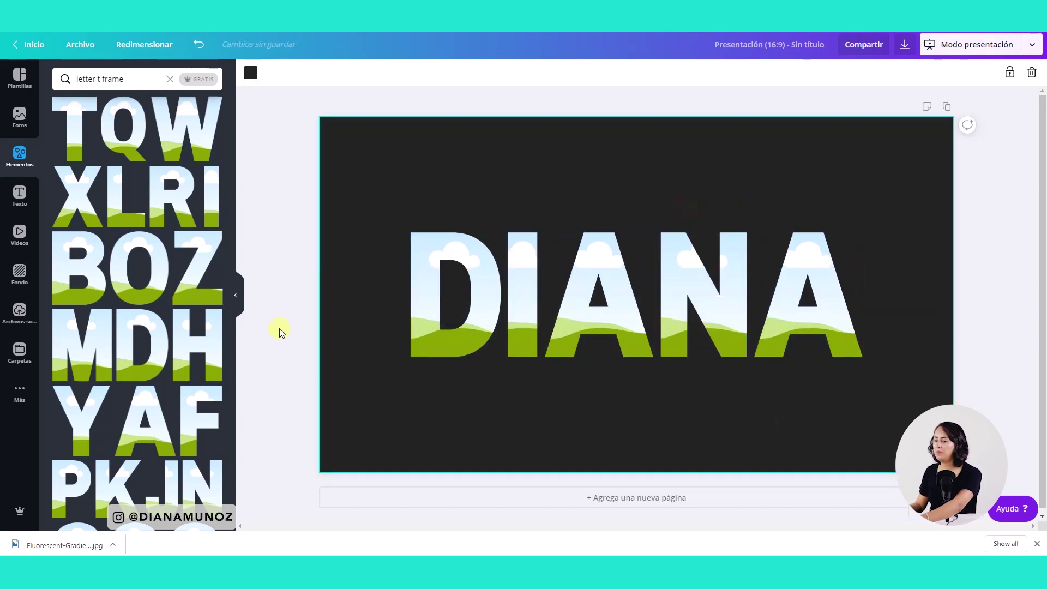
Open the uploaded files and look through the images available for filling the frames.
click(20, 311)
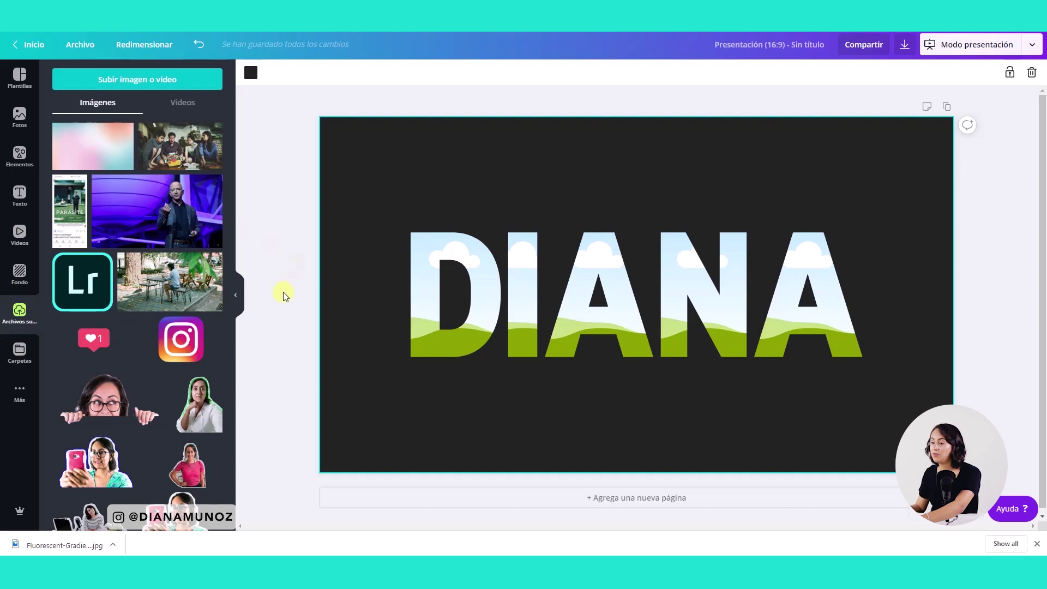
scroll(280, 342, down, 1)
scroll(219, 351, down, 3)
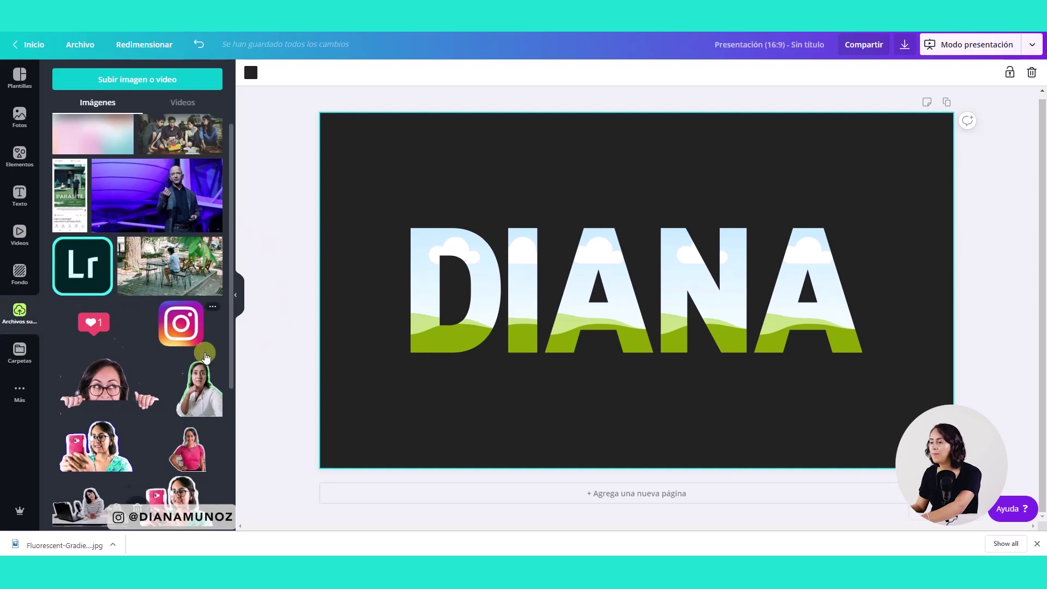
click(254, 312)
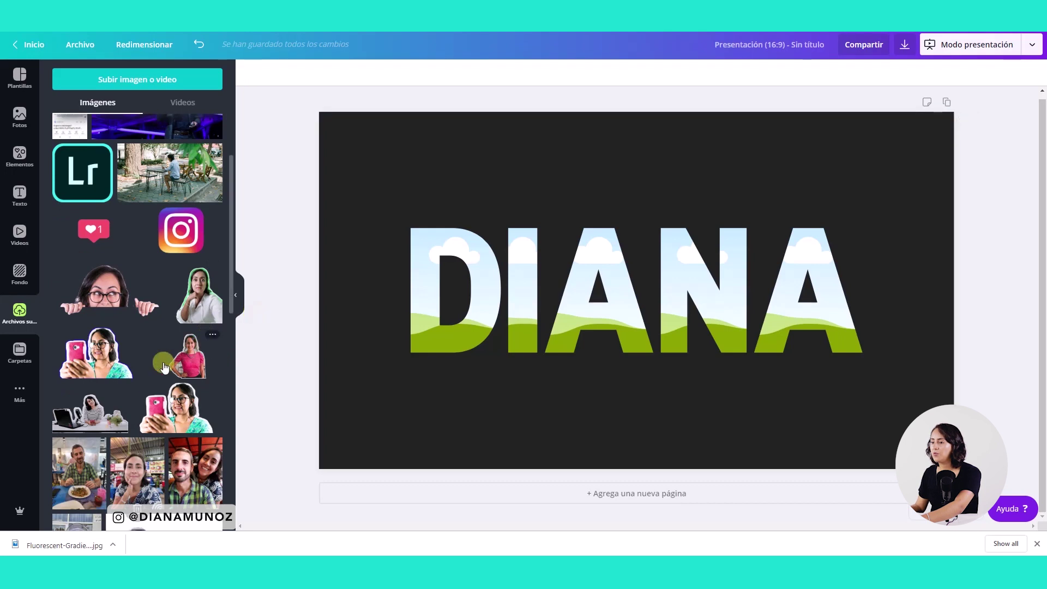
scroll(153, 271, up, 3)
Try to fill the D frame with the uploaded photo of a person at an outdoor table, and undo it.
drag(157, 287, 499, 265)
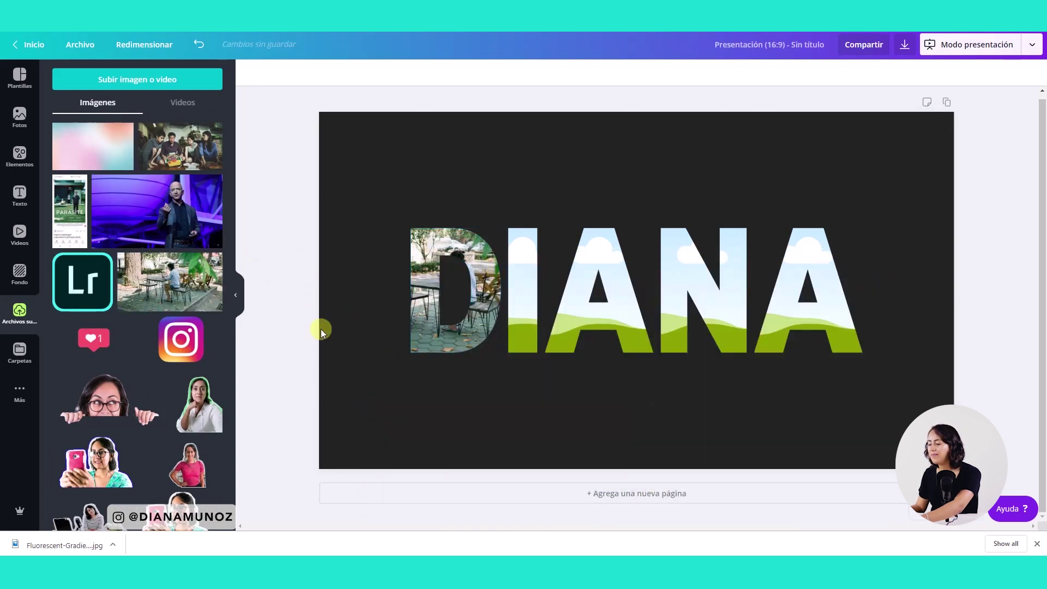
key(ctrl+z)
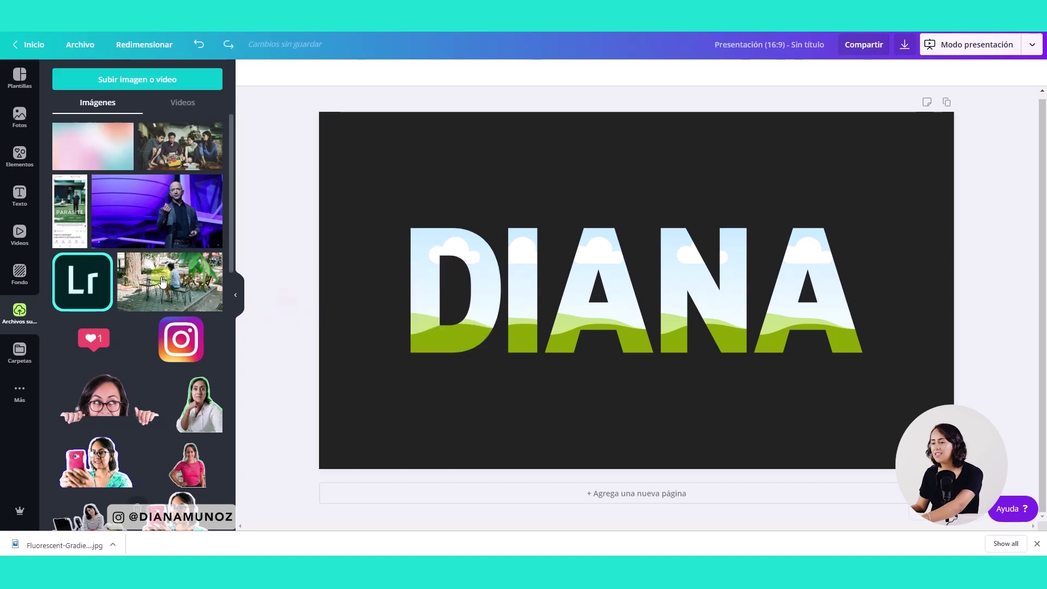
Fill every letter frame in the row with the uploaded pastel gradient image.
drag(99, 158, 413, 254)
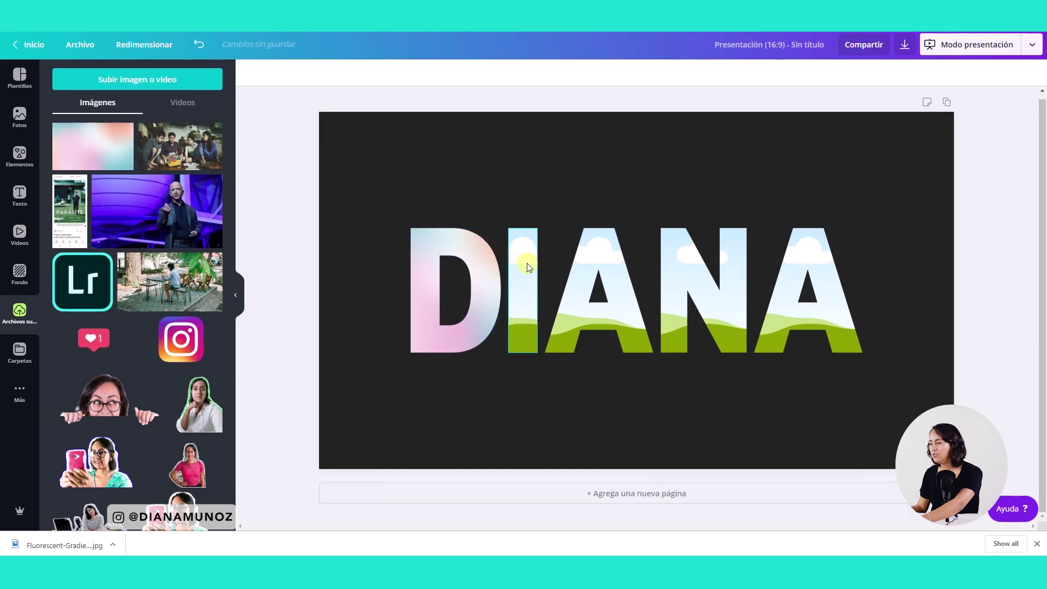
drag(124, 131, 519, 251)
drag(76, 149, 591, 276)
drag(76, 137, 788, 278)
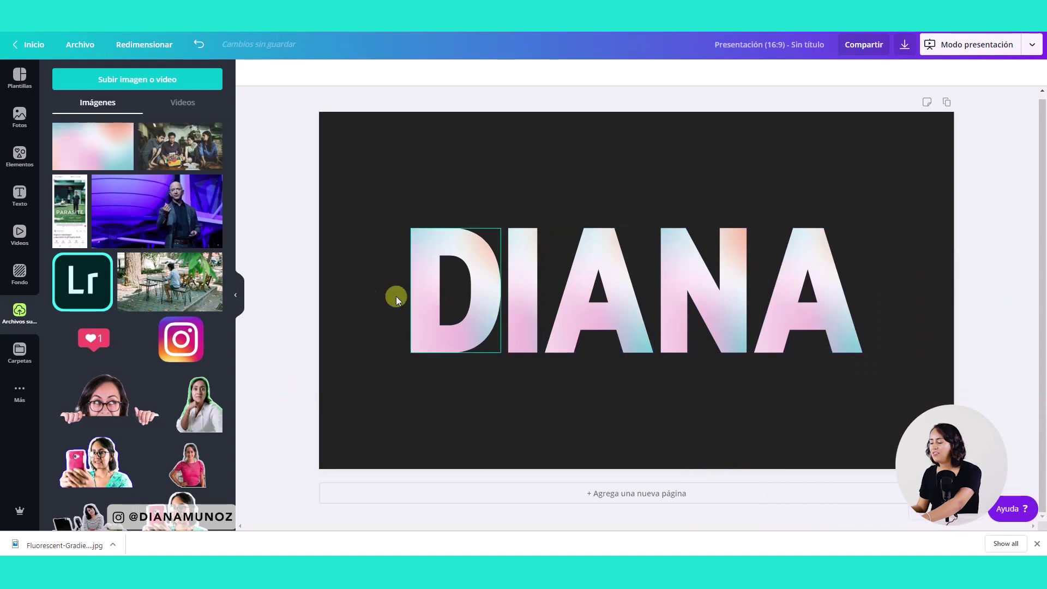
drag(334, 286, 933, 311)
click(990, 300)
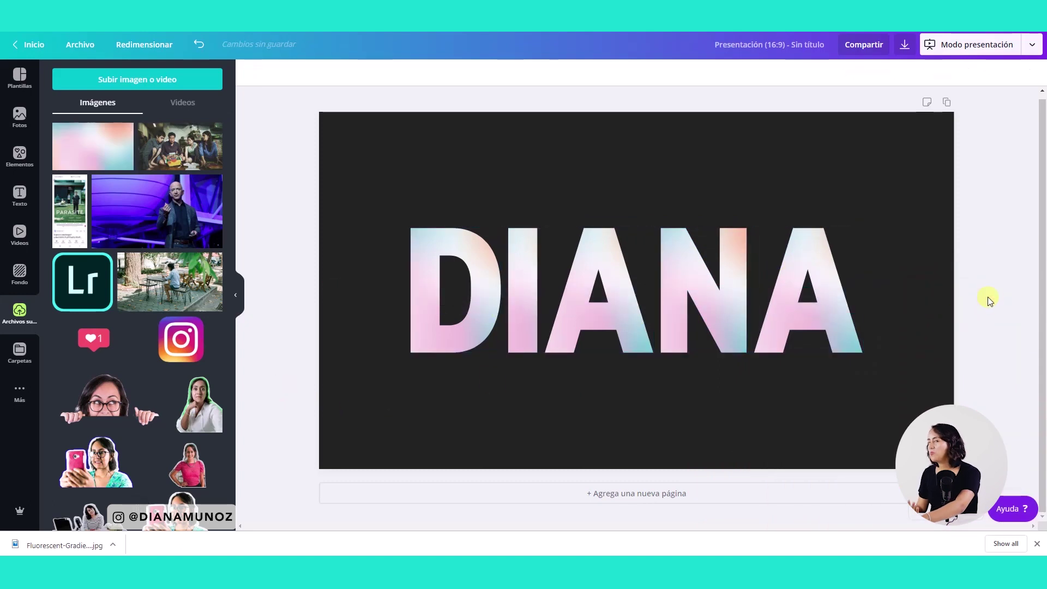
Try several palette colours for the page background and settle on the dark navy from Canva & Cream.
click(897, 224)
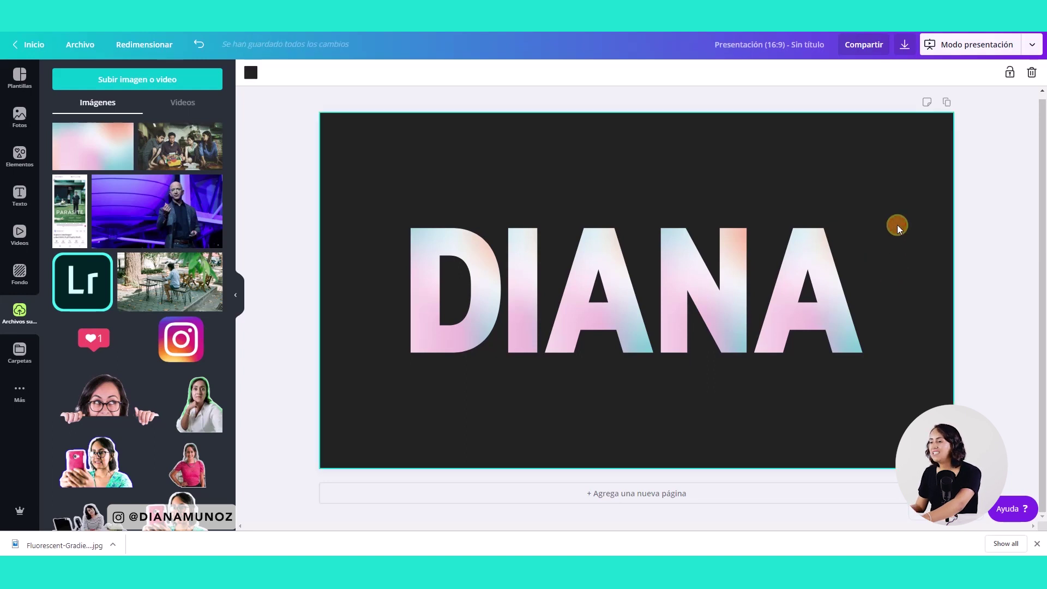
click(251, 77)
click(147, 164)
click(202, 163)
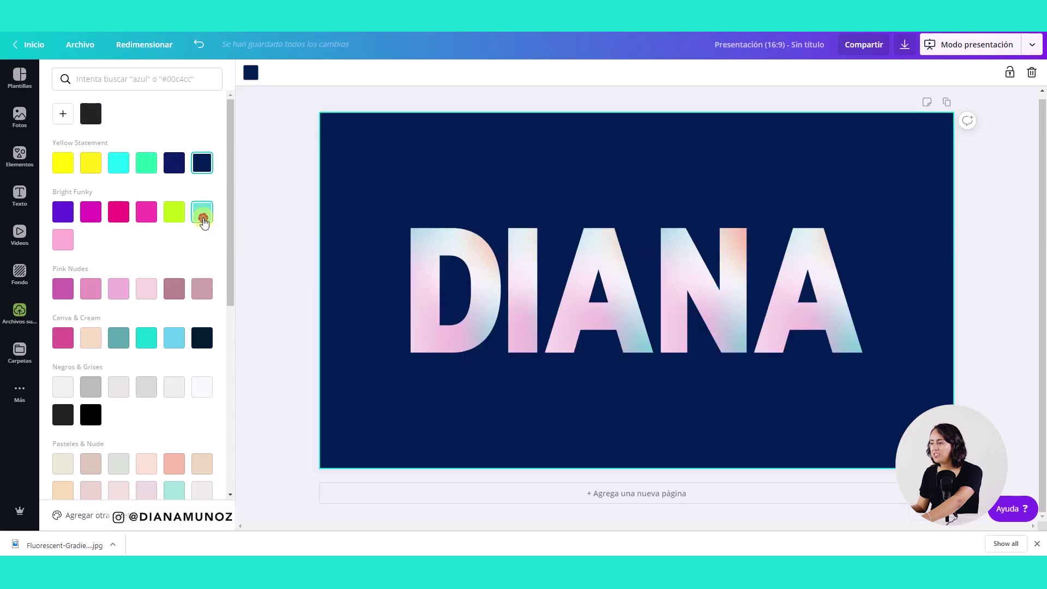
click(203, 218)
click(174, 213)
click(62, 211)
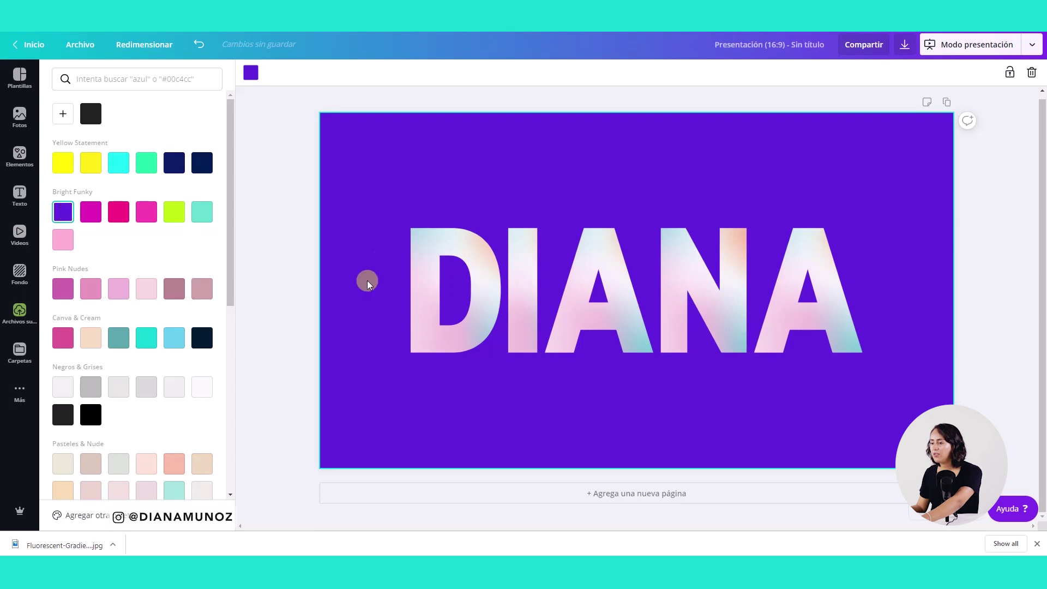
click(66, 289)
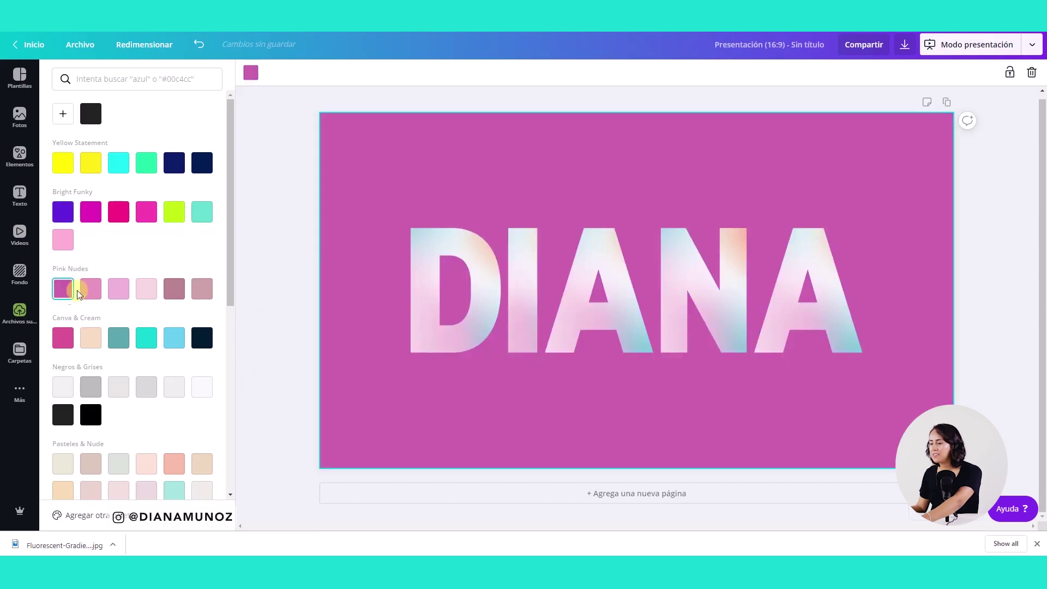
click(119, 338)
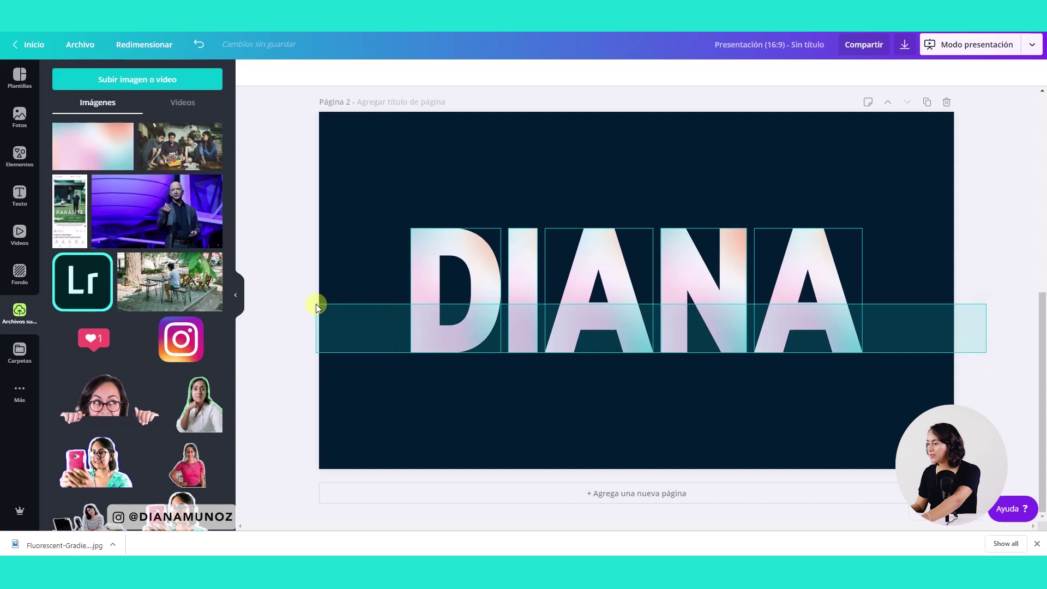
Delete all the gradient-filled letter frames on page 2, keeping its navy background.
drag(316, 305, 335, 293)
key(Delete)
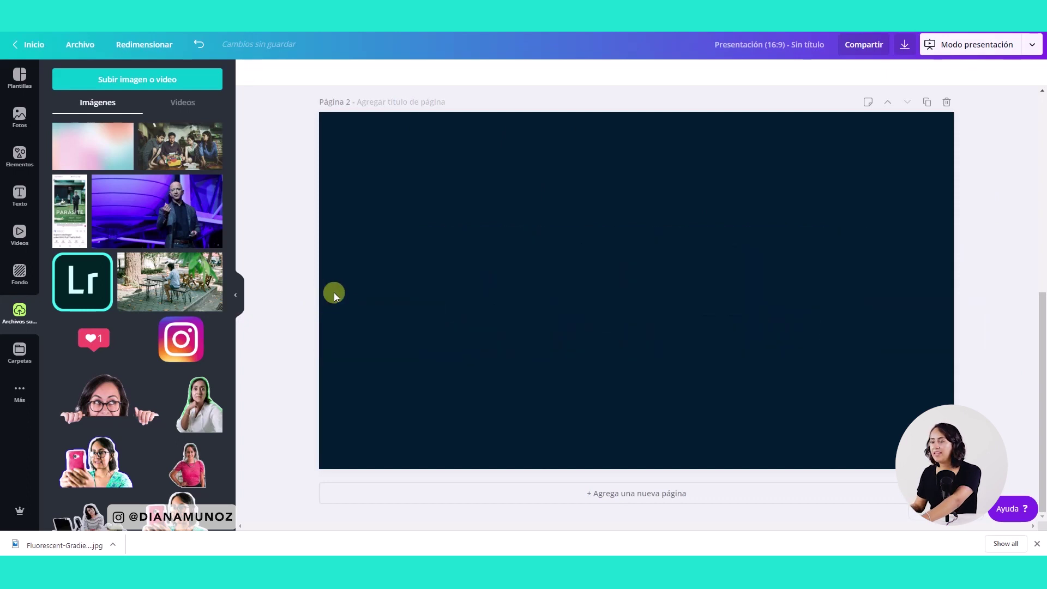
Clear the letter search in the elements library, open the full Marcos collection and look through its frame shapes.
click(15, 158)
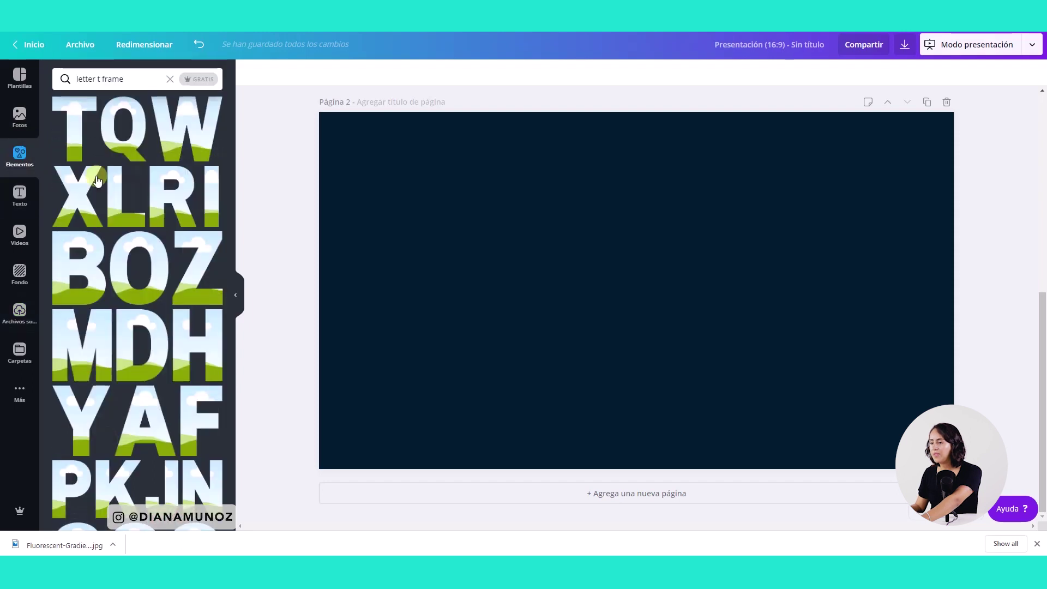
click(172, 82)
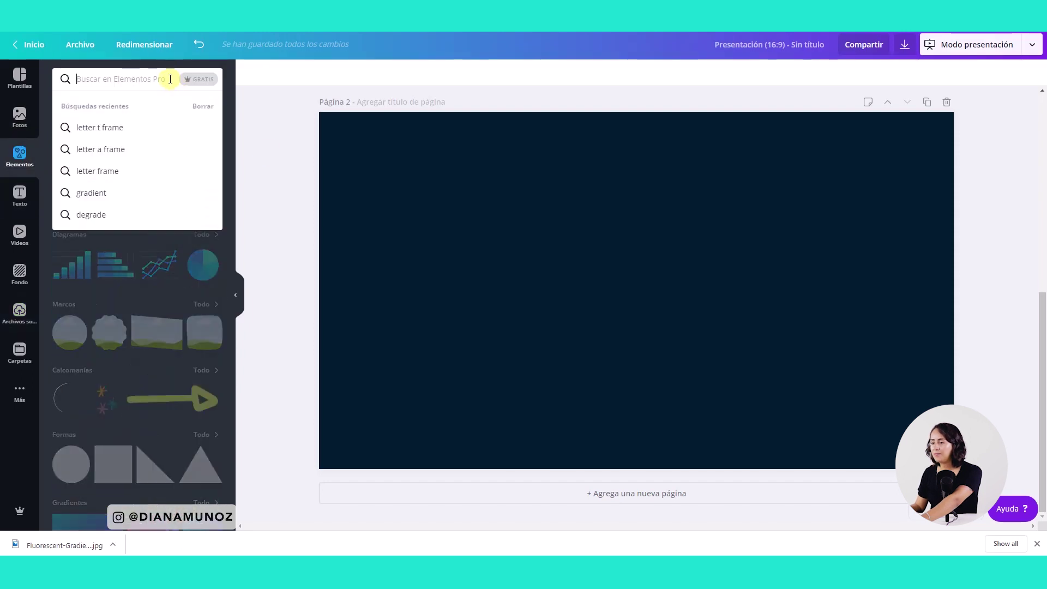
click(249, 139)
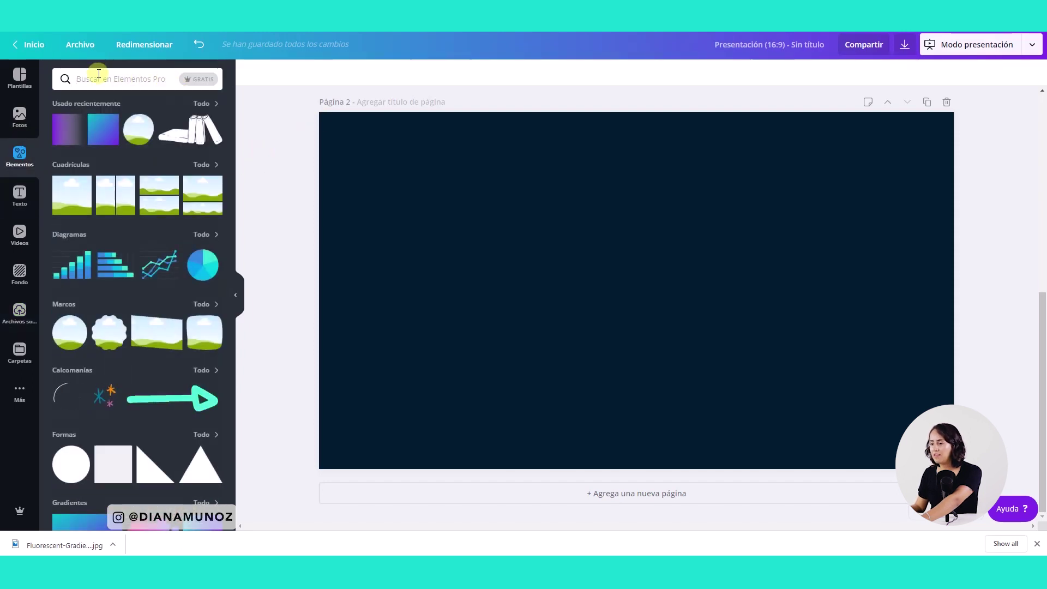
click(206, 304)
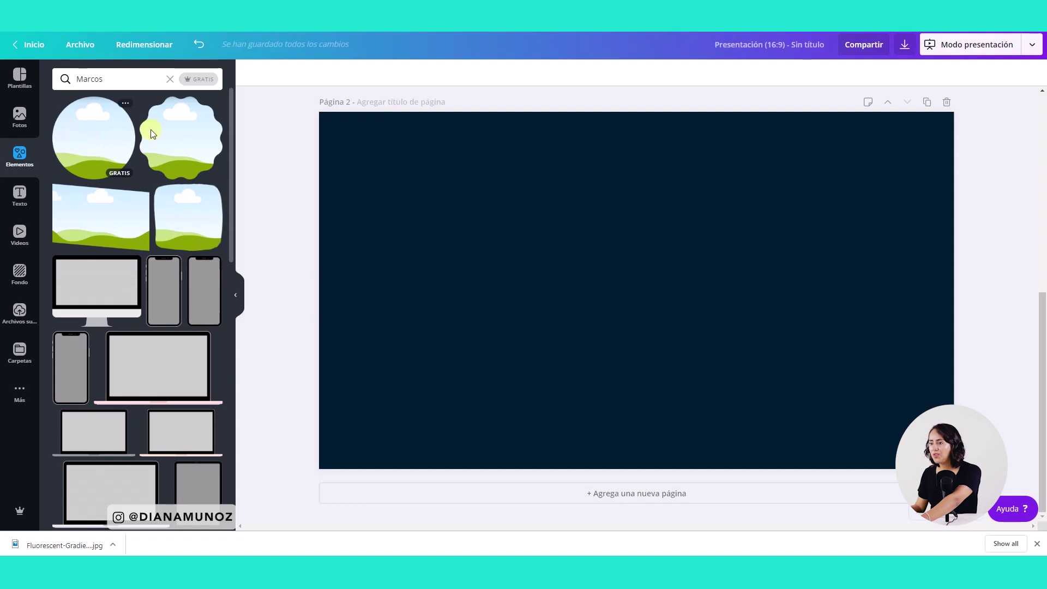
scroll(202, 240, down, 4)
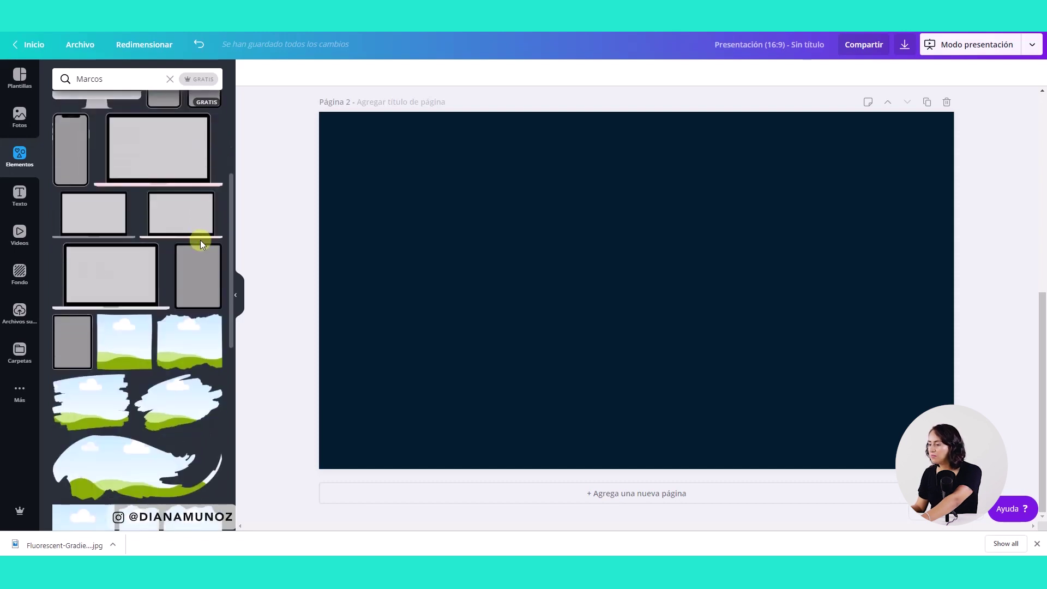
scroll(200, 240, down, 5)
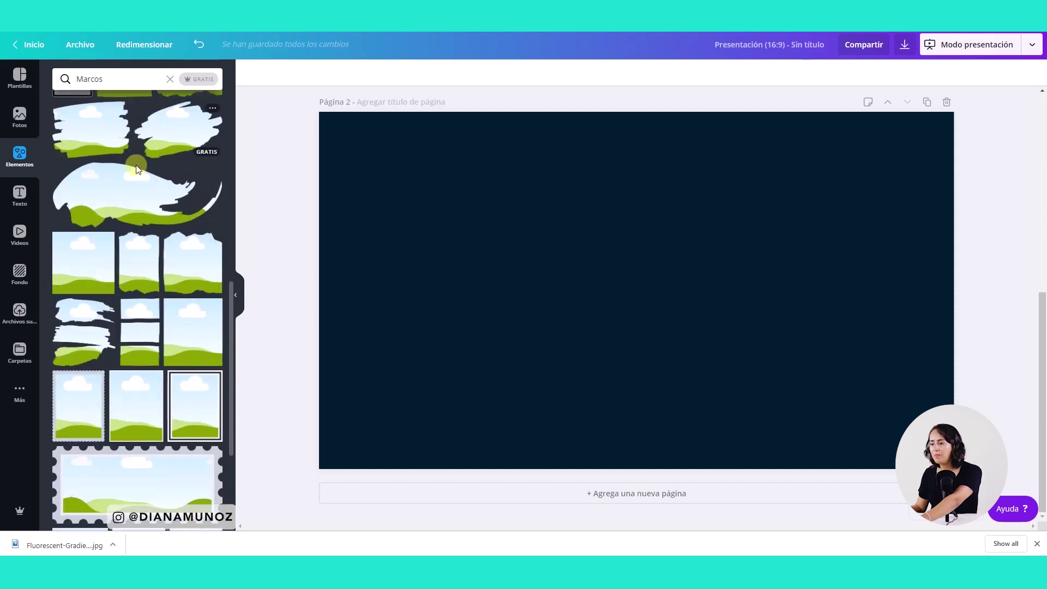
scroll(190, 398, down, 4)
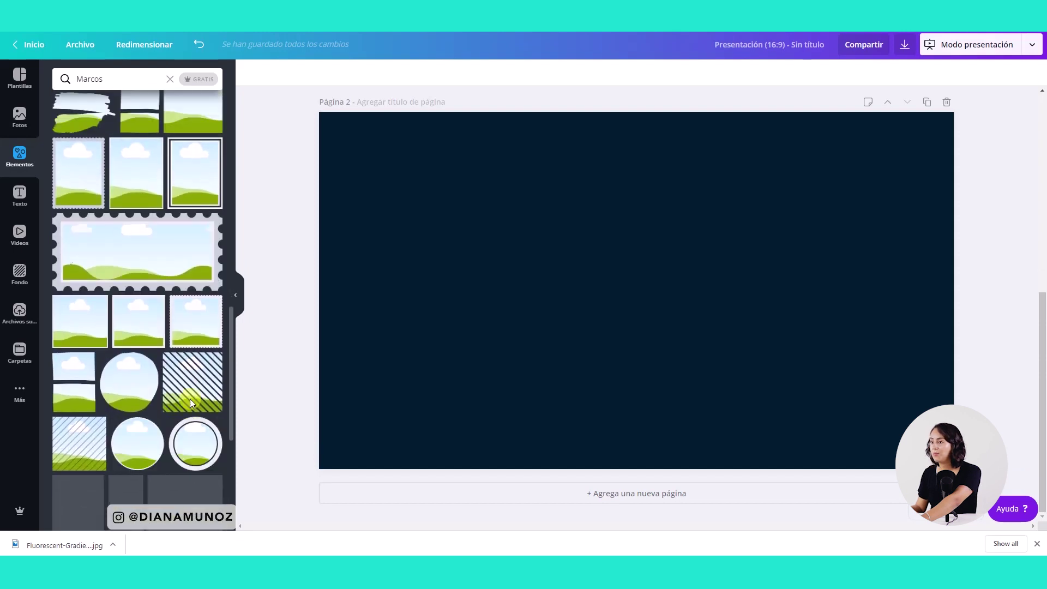
Add the scalloped circle frame to page 2, shrink it to under half size and place it in the page's upper-left area.
scroll(191, 401, up, 8)
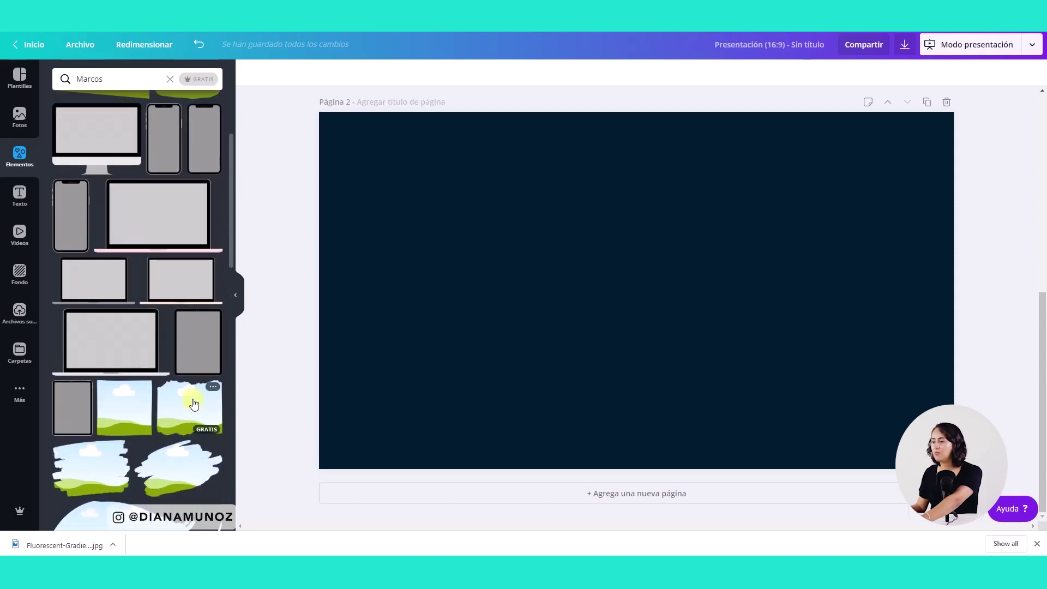
scroll(193, 404, up, 3)
click(205, 145)
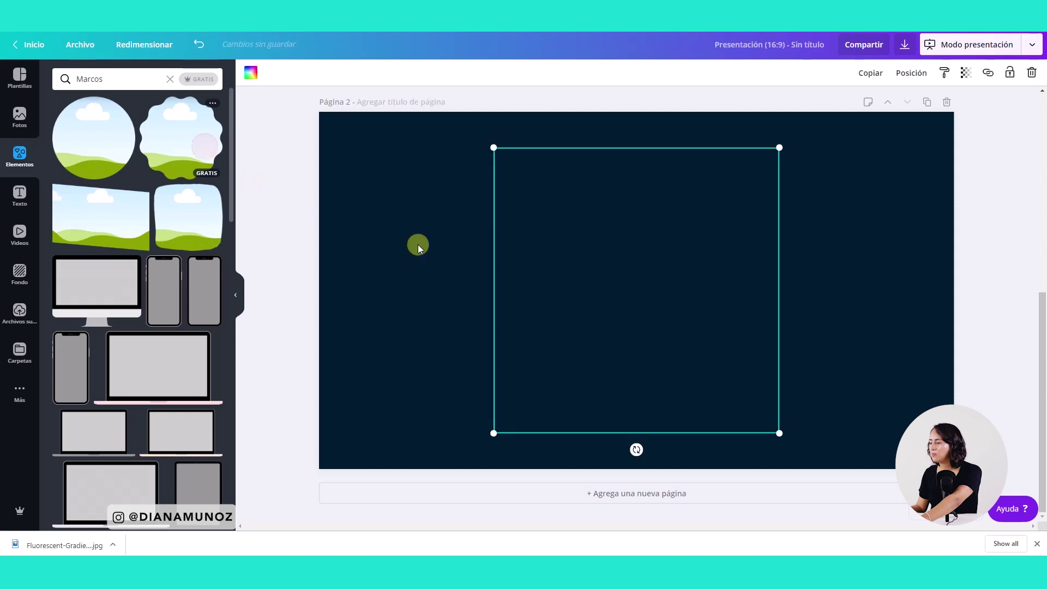
drag(784, 437, 584, 320)
drag(570, 211, 444, 217)
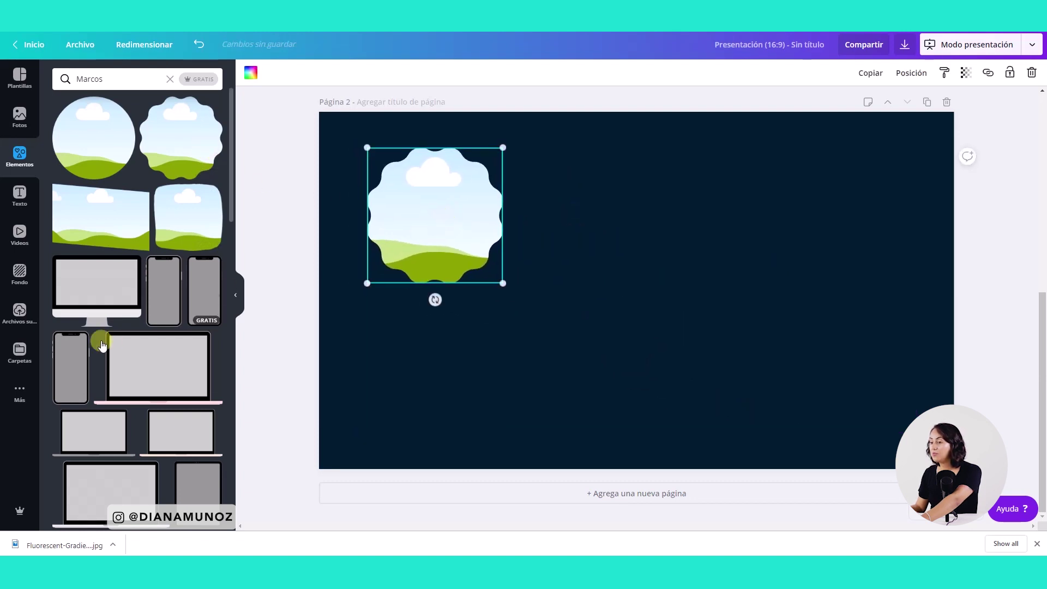
Add the desktop monitor frame, scale it down to about half size and align it beside the scalloped frame.
click(99, 286)
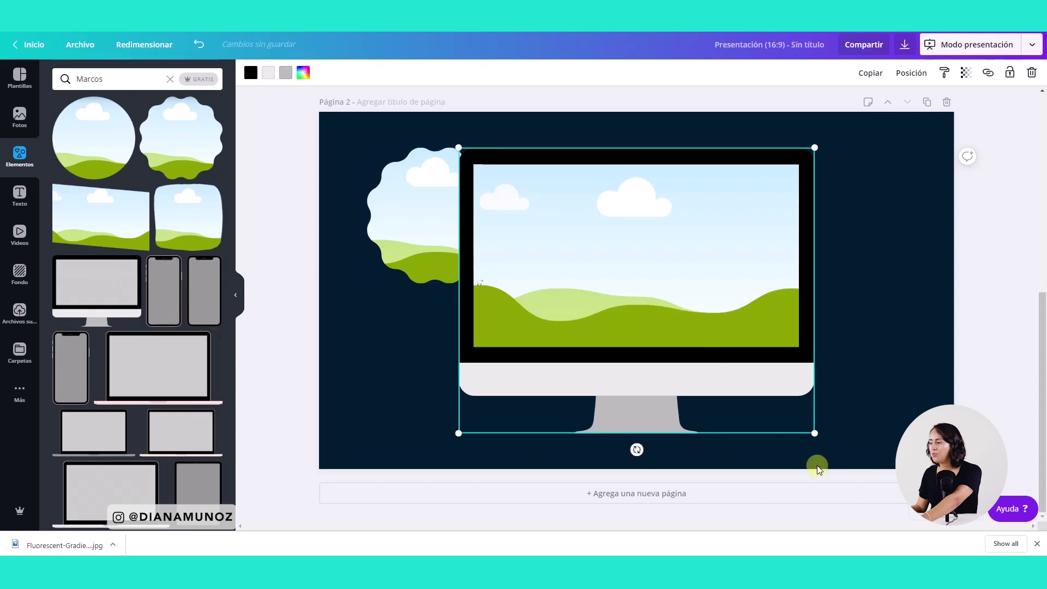
drag(818, 435, 660, 346)
drag(622, 240, 701, 235)
drag(751, 305, 716, 286)
mouse_move(661, 212)
mouse_down()
mouse_move(669, 222)
mouse_move(661, 217)
mouse_up()
Add a smartphone frame, reduce its size and place it to the right of the monitor in the page's upper row.
scroll(168, 417, down, 1)
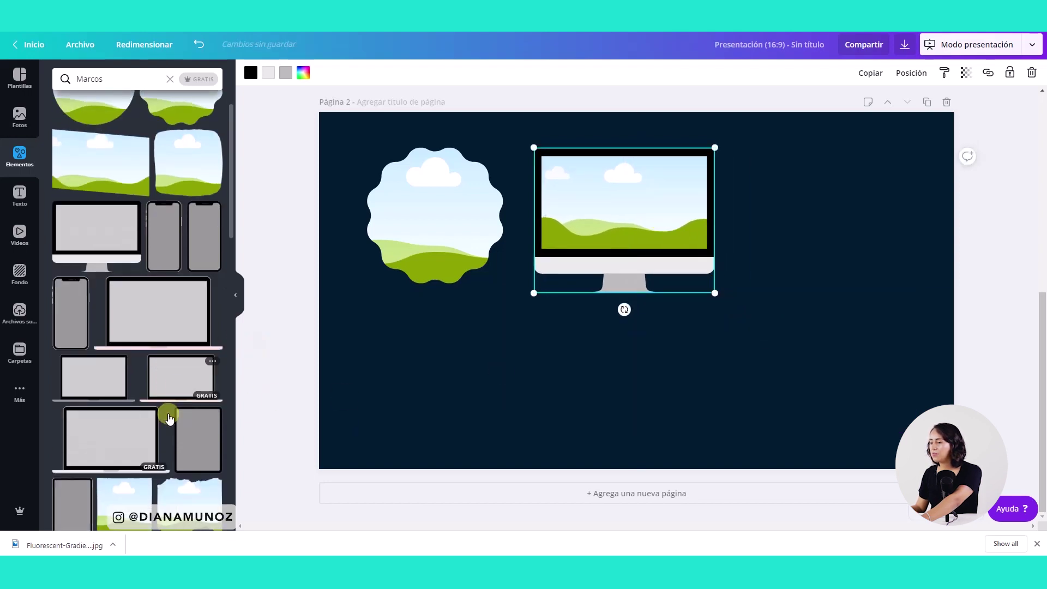
click(70, 325)
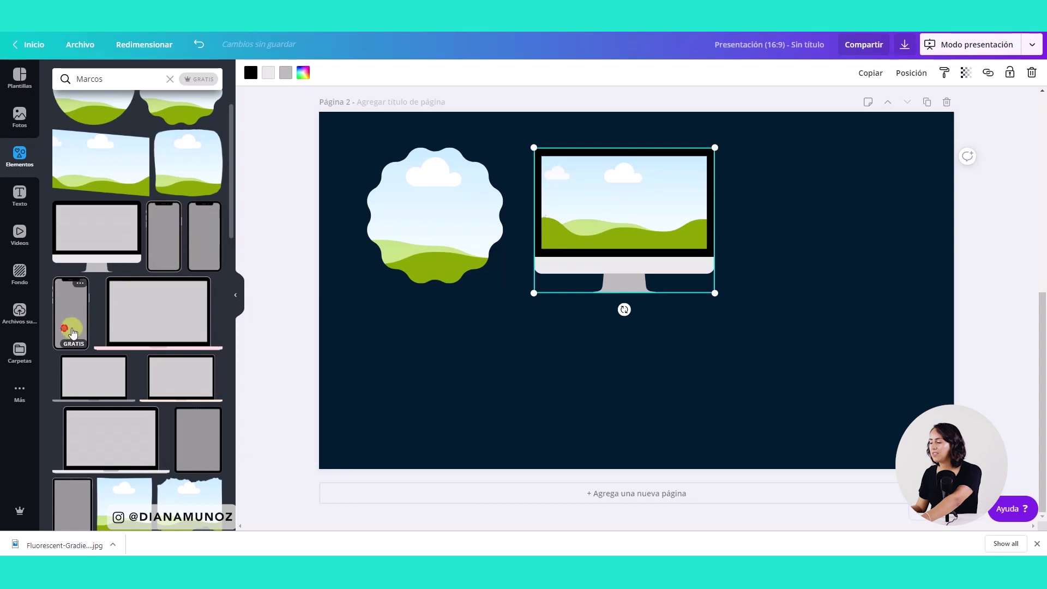
drag(650, 407, 587, 353)
drag(608, 299, 795, 304)
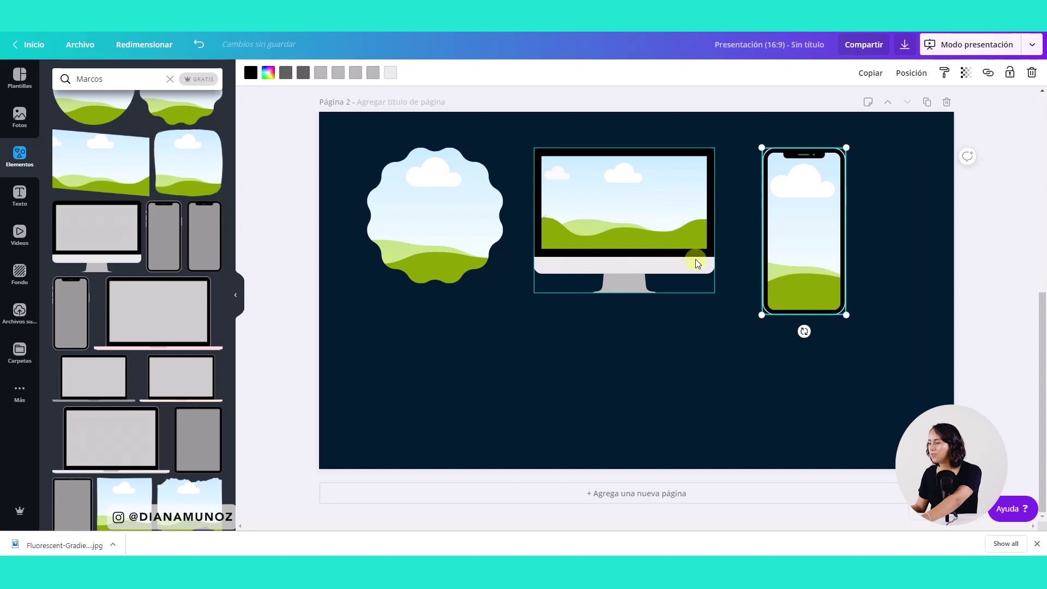
Add the wide brush-stroke swoosh frame, shrink it and position it below the scalloped frame.
scroll(175, 420, down, 3)
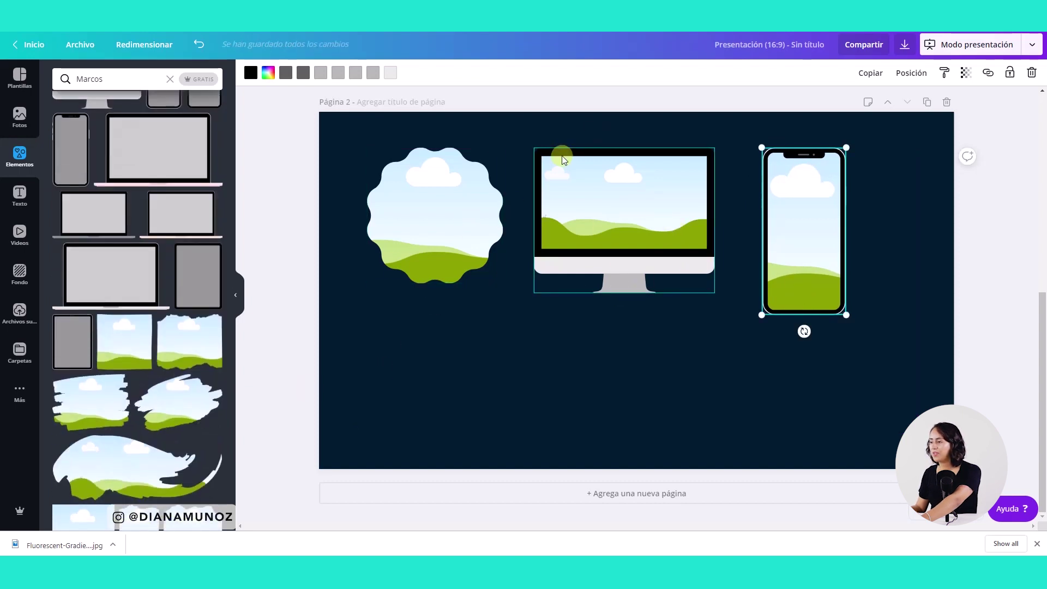
scroll(176, 398, down, 3)
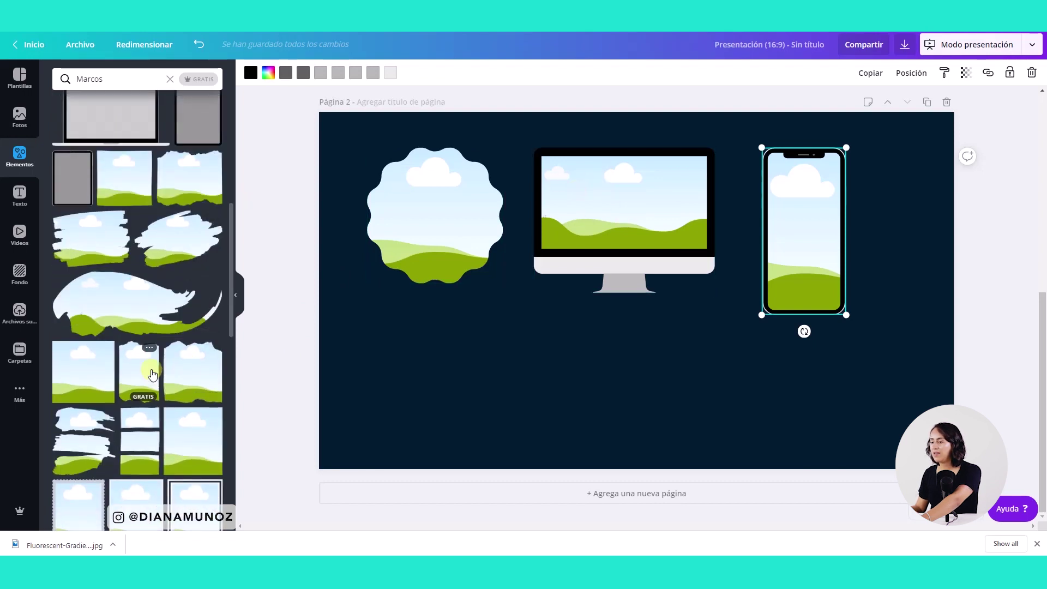
scroll(157, 336, down, 1)
scroll(157, 336, down, 1)
mouse_move(134, 242)
mouse_down()
mouse_move(432, 382)
mouse_move(430, 348)
mouse_up()
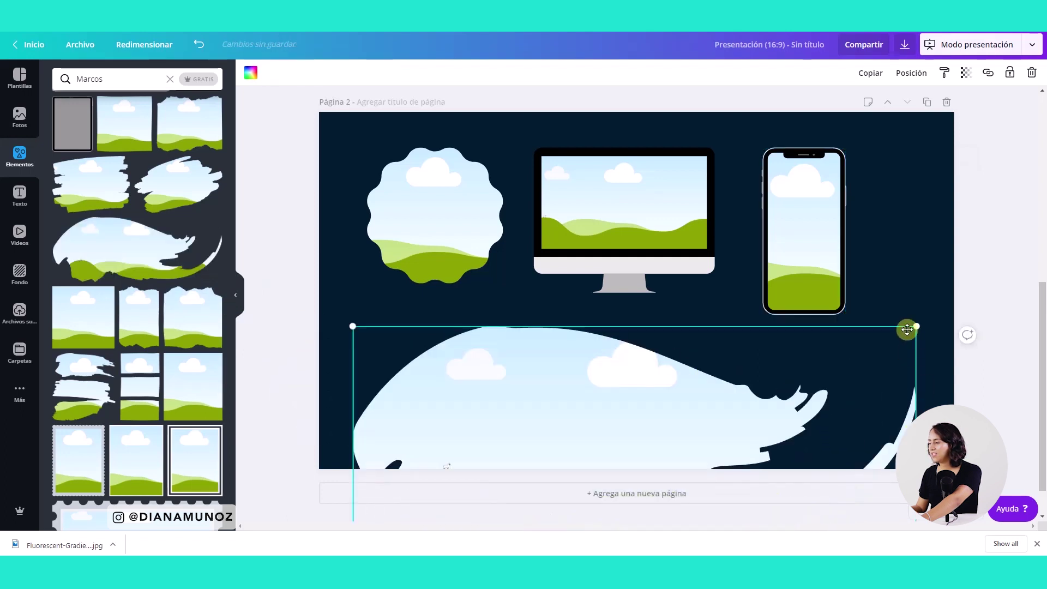
drag(920, 328, 591, 440)
drag(421, 472, 425, 337)
Add the frame made of three separate brush strokes, scale it down and place it to the right of the swoosh.
click(77, 398)
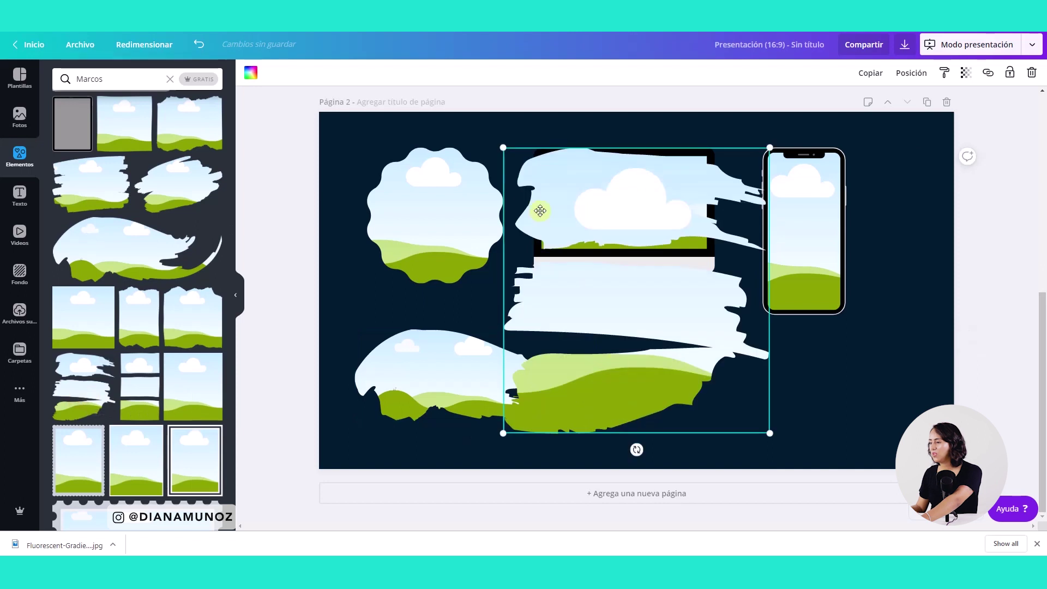
drag(622, 229, 693, 272)
drag(706, 320, 702, 337)
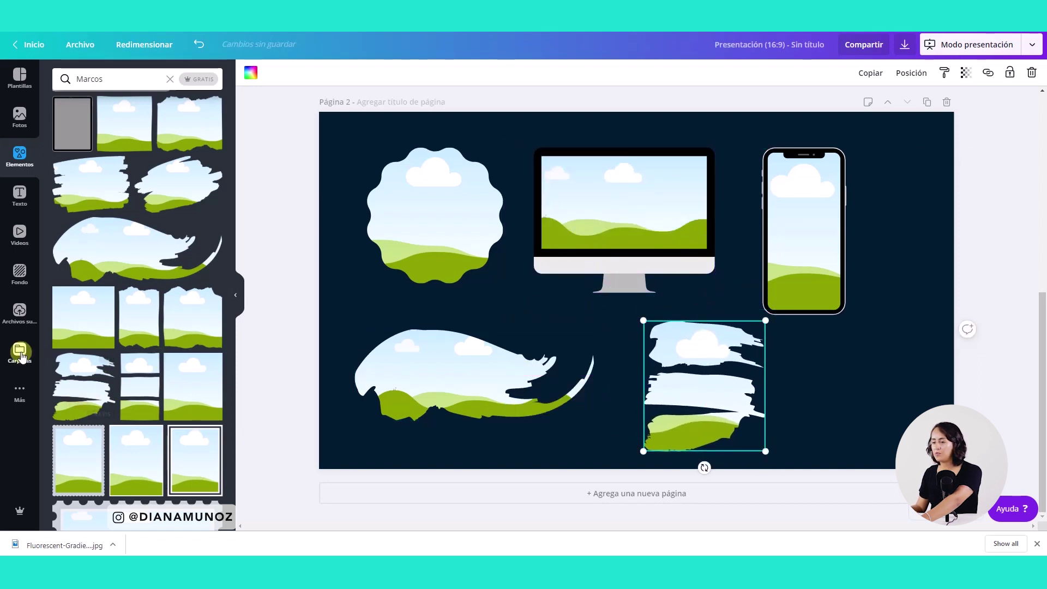
Fill the scalloped frame with the uploaded photo of a person sitting at an outdoor table.
click(19, 314)
scroll(166, 394, down, 3)
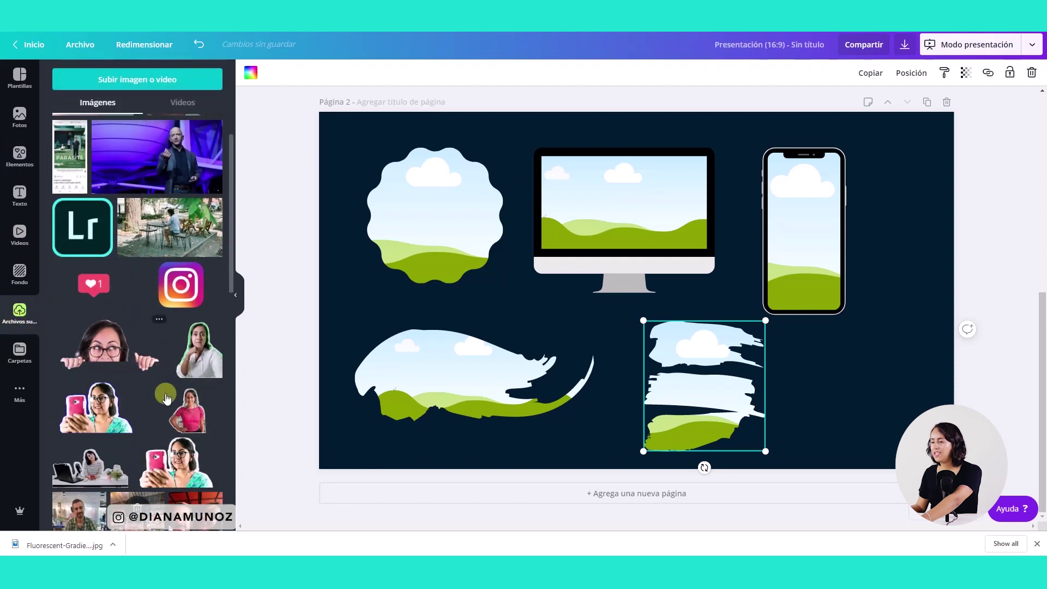
drag(190, 196, 443, 236)
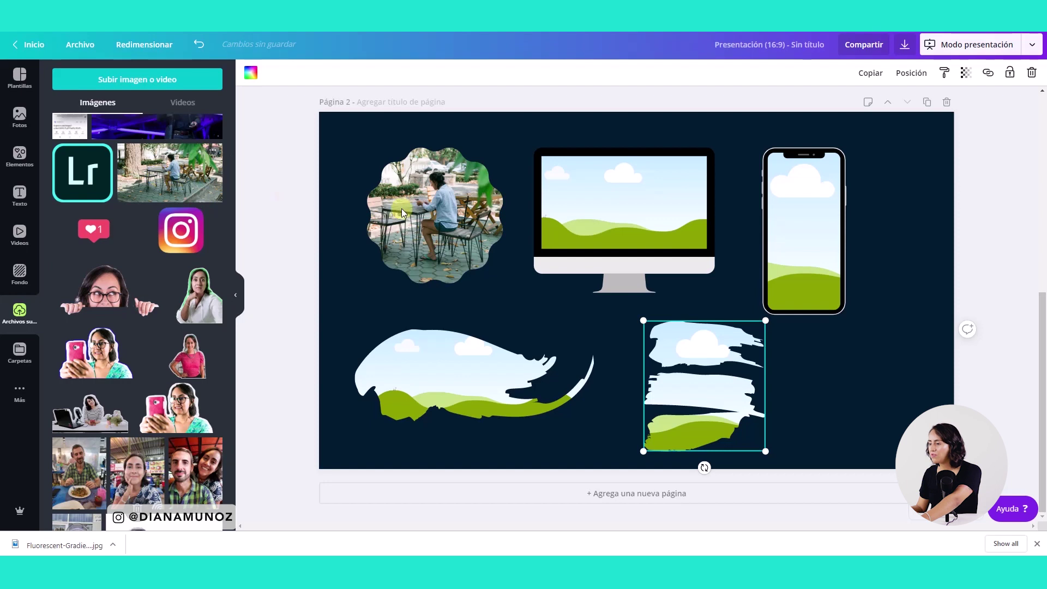
Fill the monitor frame's screen with the uploaded video screenshot of a hand holding a smartphone.
scroll(109, 442, down, 5)
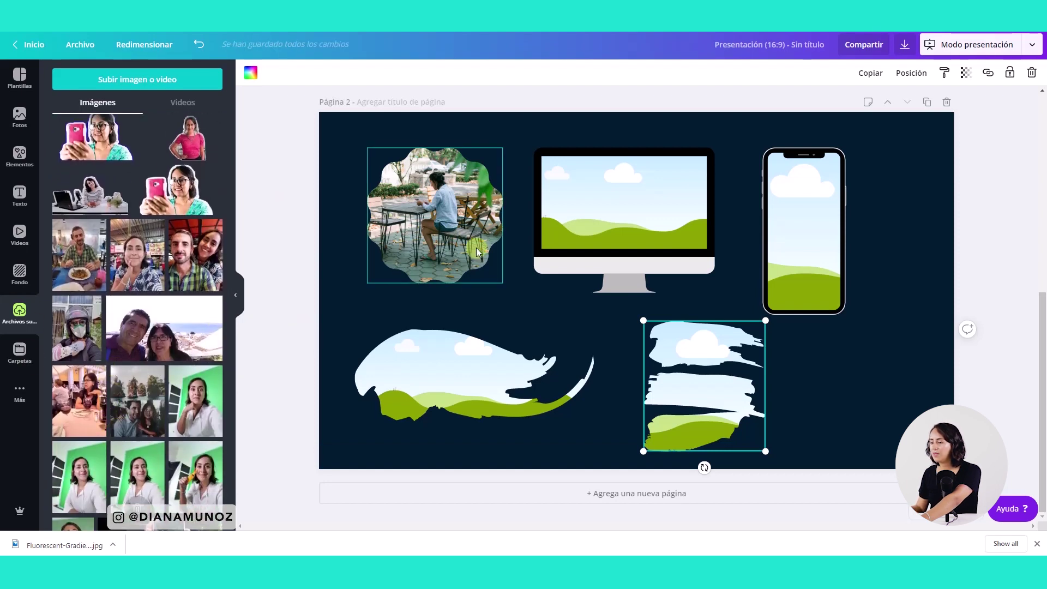
scroll(169, 431, down, 1)
scroll(168, 410, down, 2)
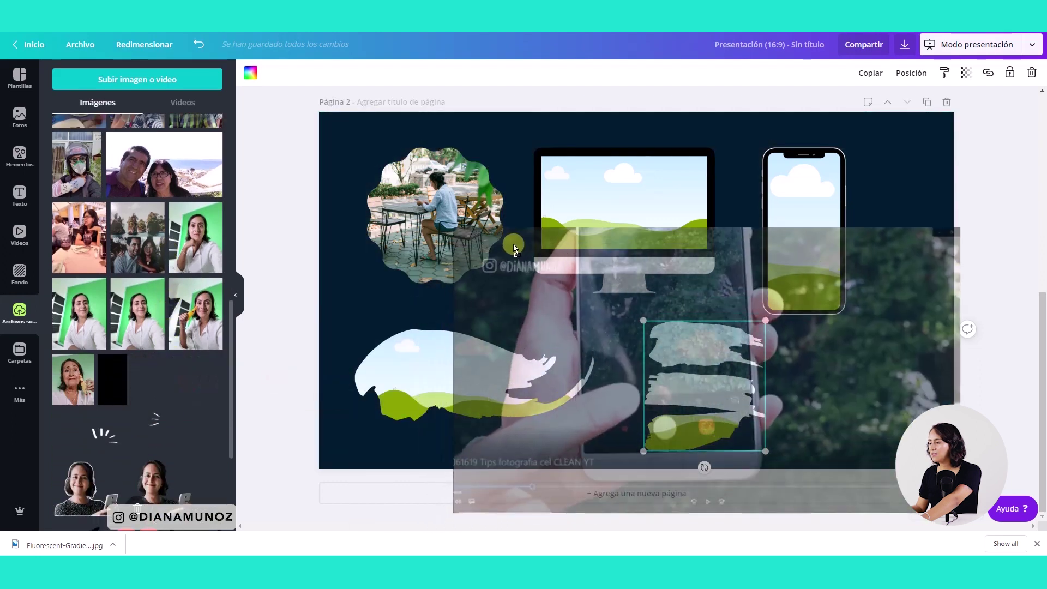
drag(513, 244, 639, 237)
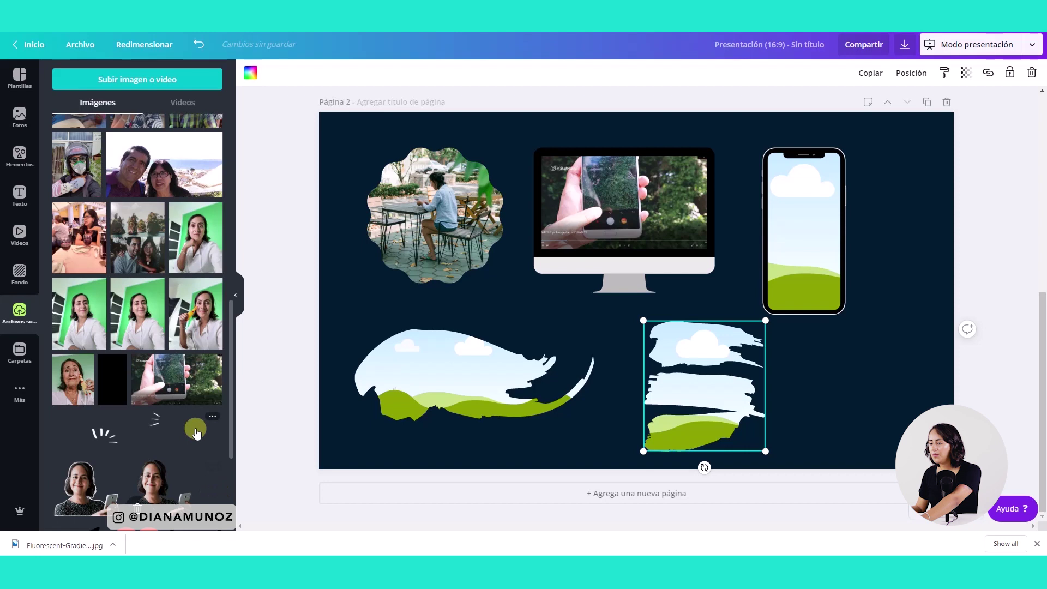
Find the mobile Skillshare page screenshot in the uploads and place it in the smartphone frame.
scroll(197, 432, up, 5)
scroll(197, 433, up, 3)
scroll(197, 432, down, 10)
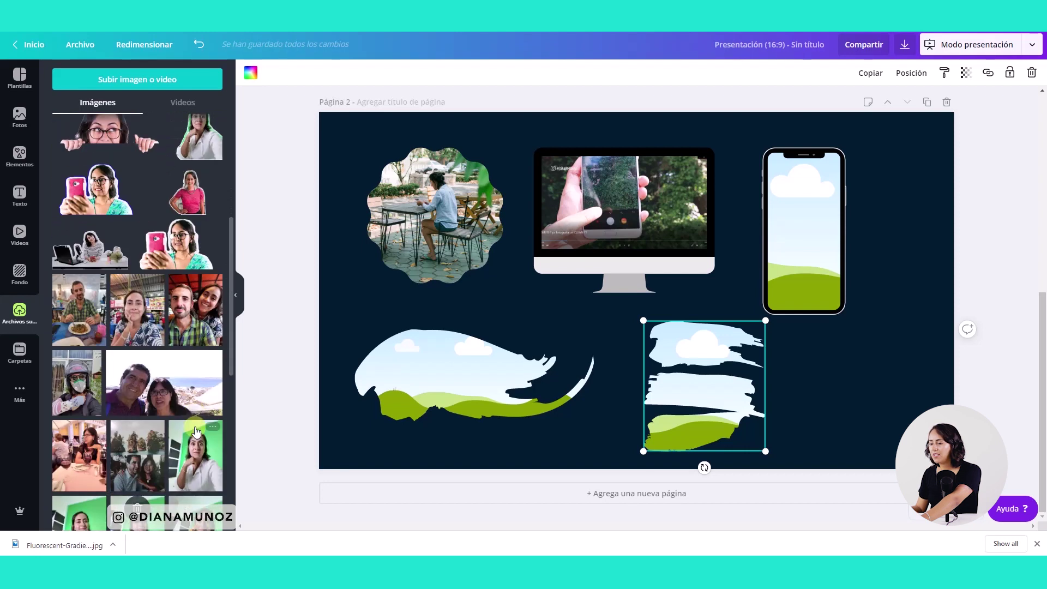
scroll(197, 432, down, 5)
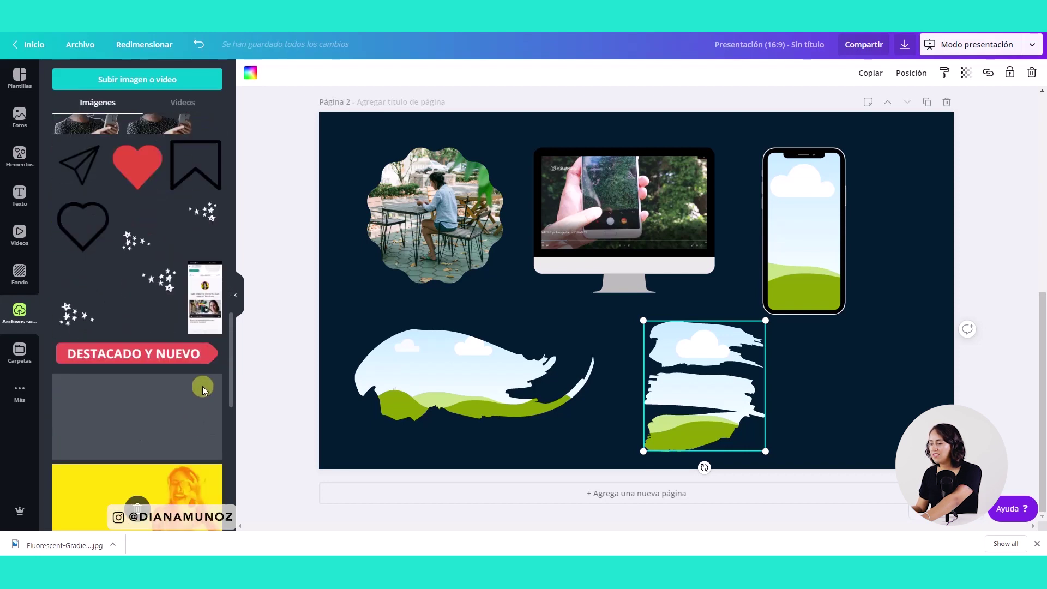
drag(205, 317, 813, 239)
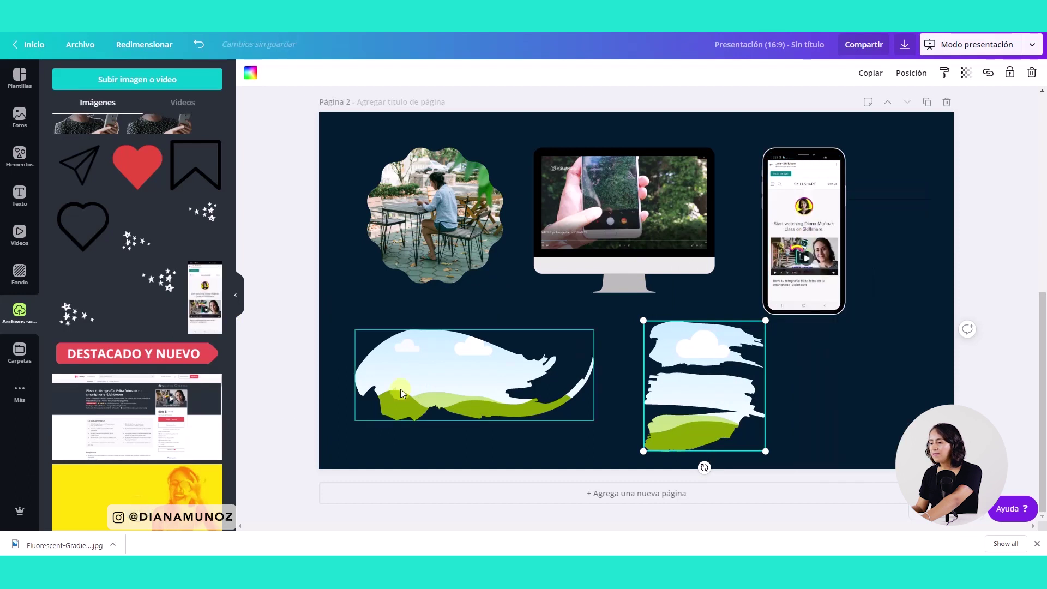
Fill the wide swoosh frame with the uploaded orange duotone portrait.
scroll(169, 419, down, 3)
mouse_move(168, 419)
mouse_down()
mouse_move(421, 367)
mouse_move(457, 371)
mouse_up()
mouse_move(523, 397)
mouse_down()
mouse_move(617, 381)
mouse_move(516, 374)
mouse_up()
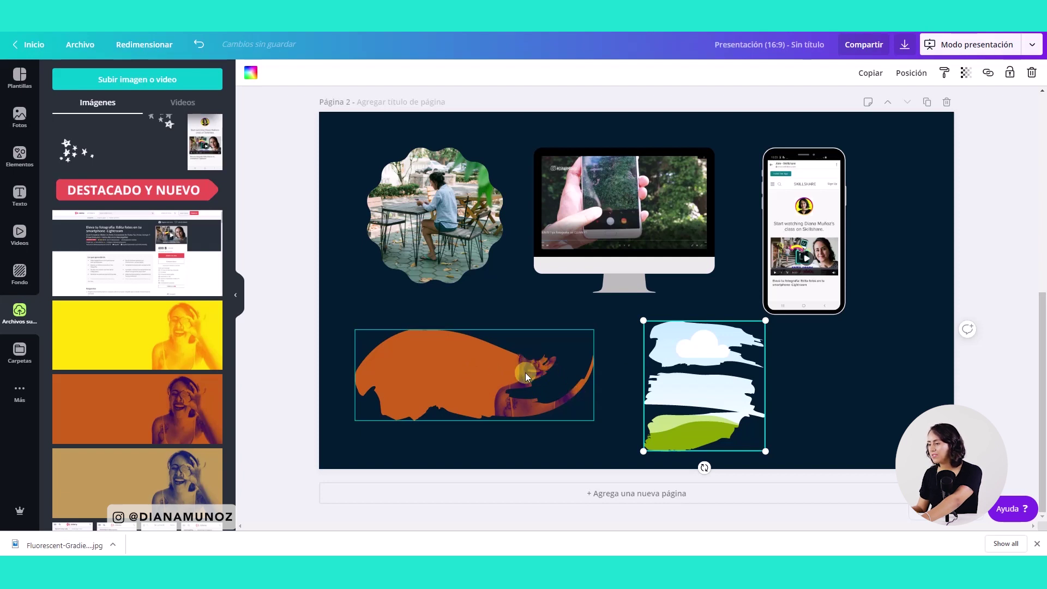
drag(455, 370, 456, 371)
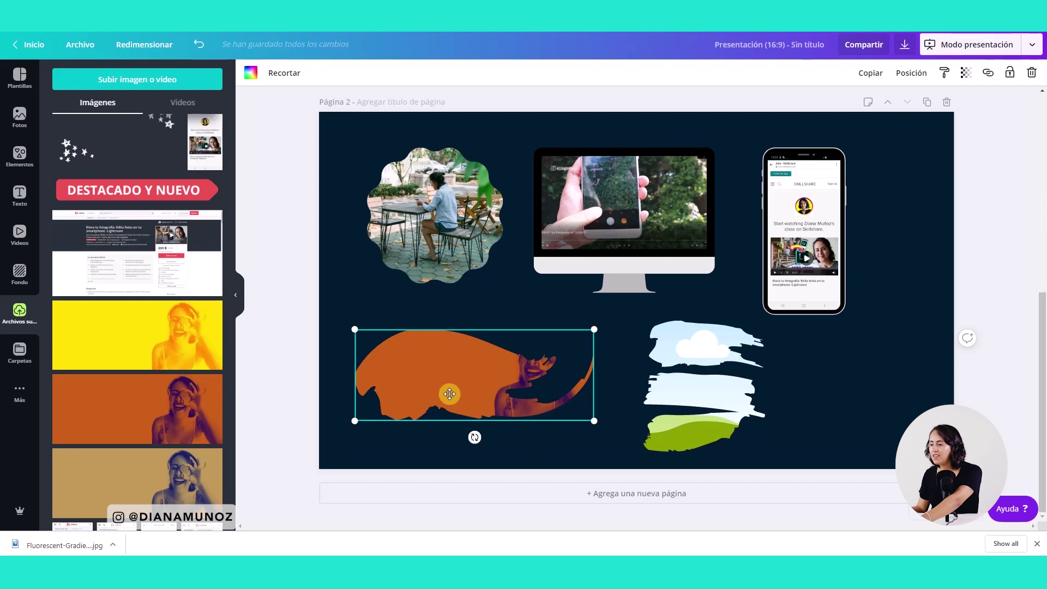
Enlarge and shift the orange portrait inside the swoosh frame so more of the face falls within the shape, and apply the crop.
double_click(470, 357)
drag(357, 329, 316, 302)
drag(461, 352, 429, 392)
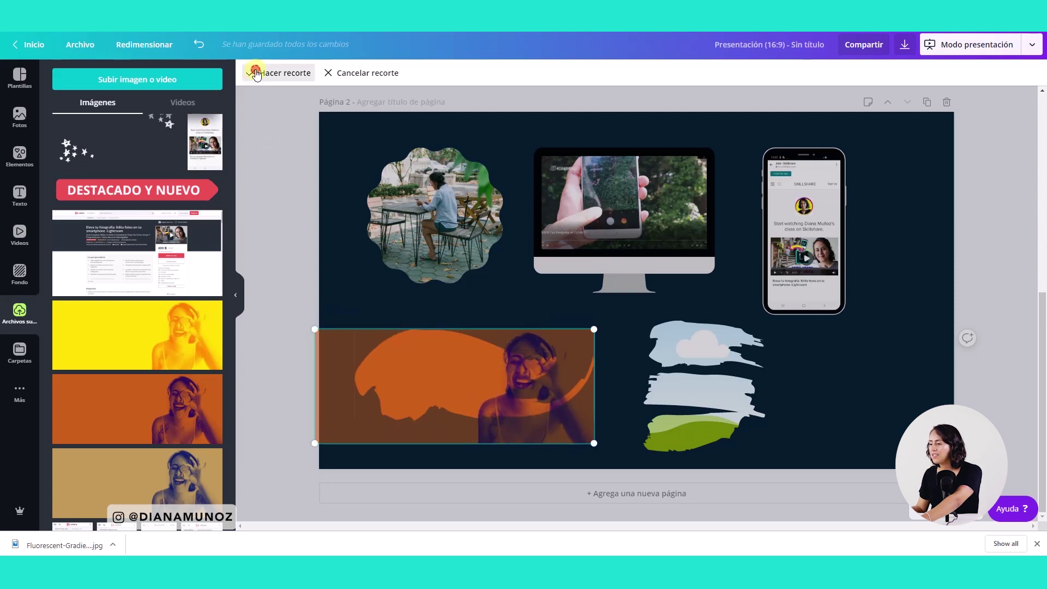
click(280, 73)
Replace the swoosh's orange portrait with the photo of the woman holding a phone, adjust its position inside the frame and apply the crop.
scroll(125, 391, down, 4)
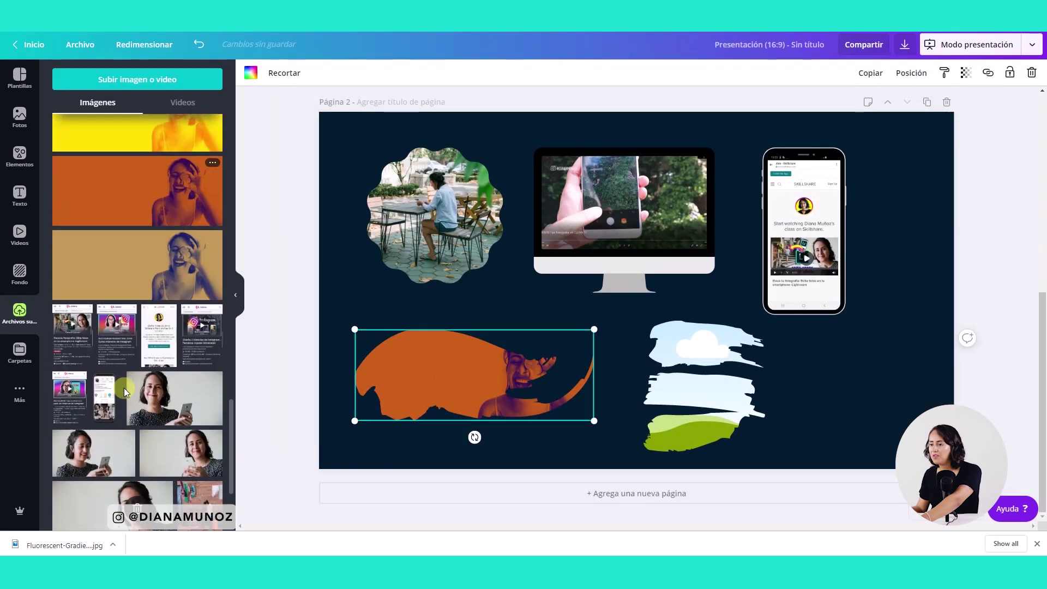
mouse_move(161, 400)
mouse_down()
mouse_move(467, 385)
mouse_move(473, 410)
mouse_up()
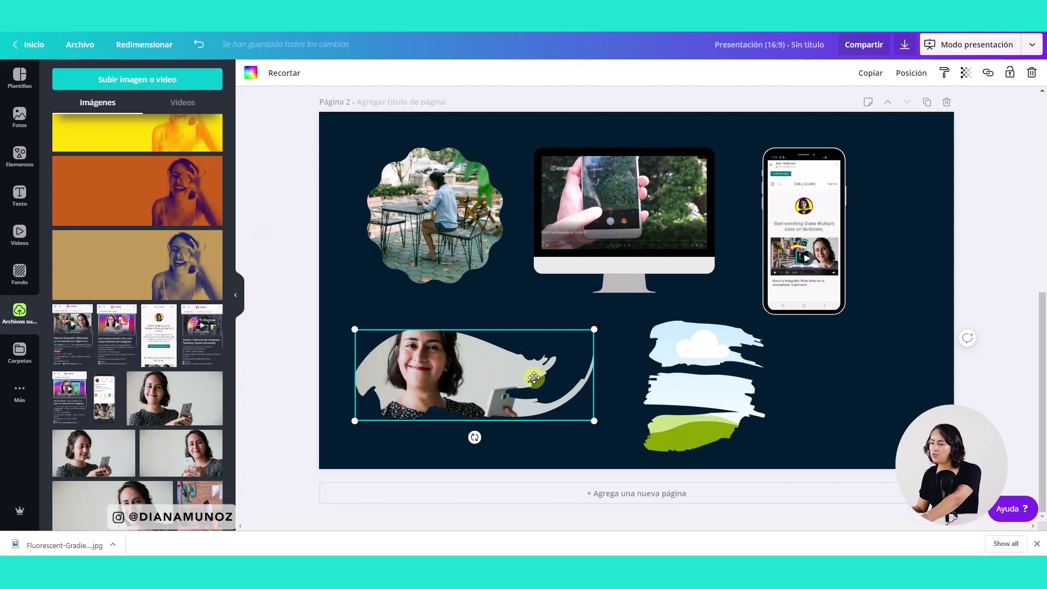
double_click(447, 372)
drag(448, 374, 409, 391)
click(252, 79)
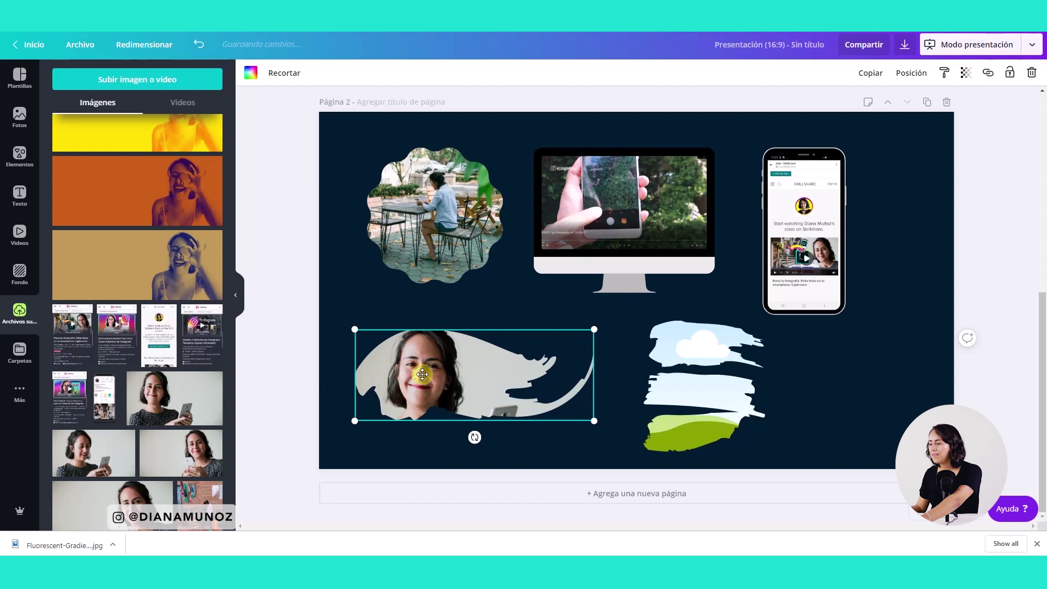
Readjust the woman's photo to the swoosh frame's full width, with her face and phone inside the shape, and apply the crop.
double_click(446, 376)
drag(447, 376, 442, 365)
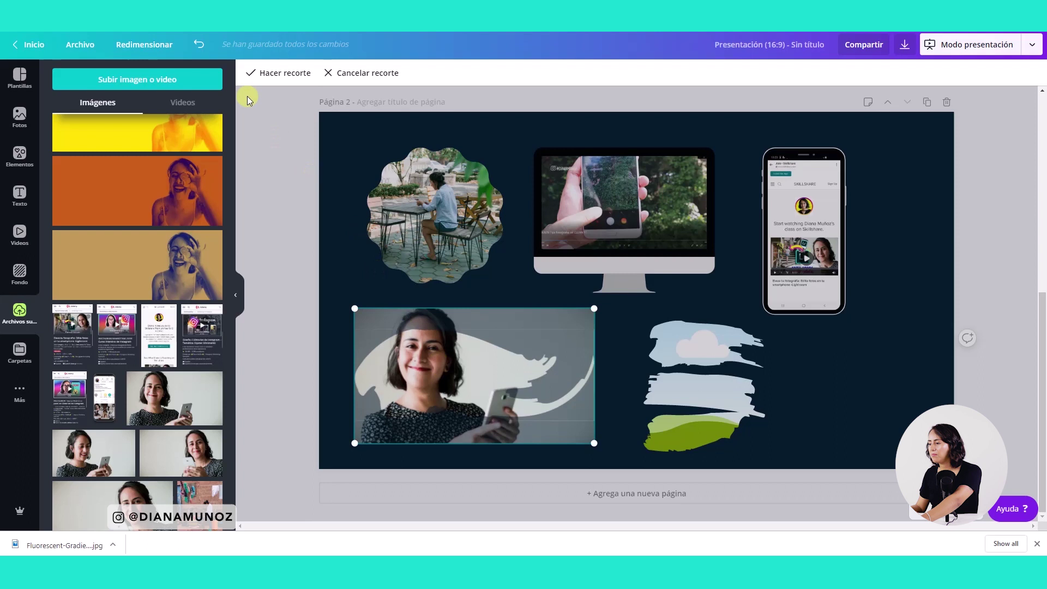
mouse_move(593, 309)
mouse_down()
mouse_move(627, 281)
mouse_move(594, 309)
mouse_up()
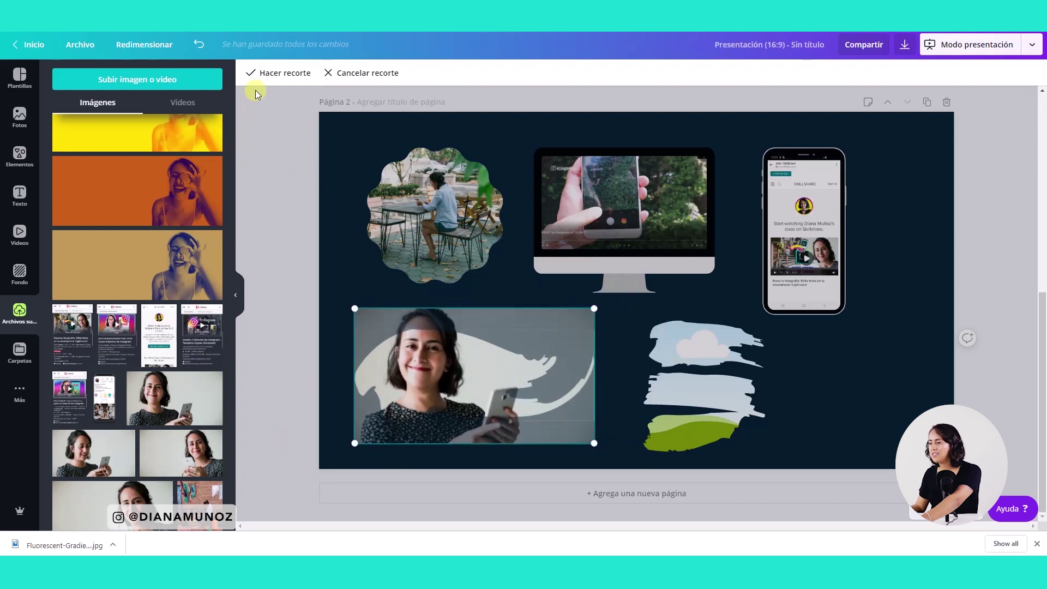
click(263, 72)
Fill the three-stroke brush frame with the uploaded photo of the sleeping baby in orange patterned fabric.
scroll(145, 433, down, 15)
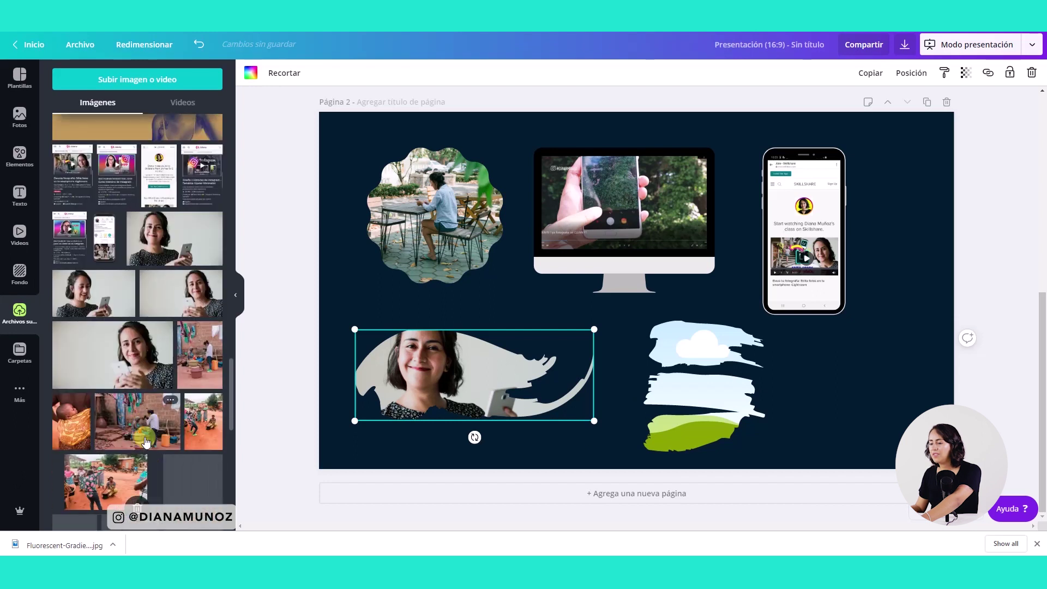
drag(69, 271, 678, 357)
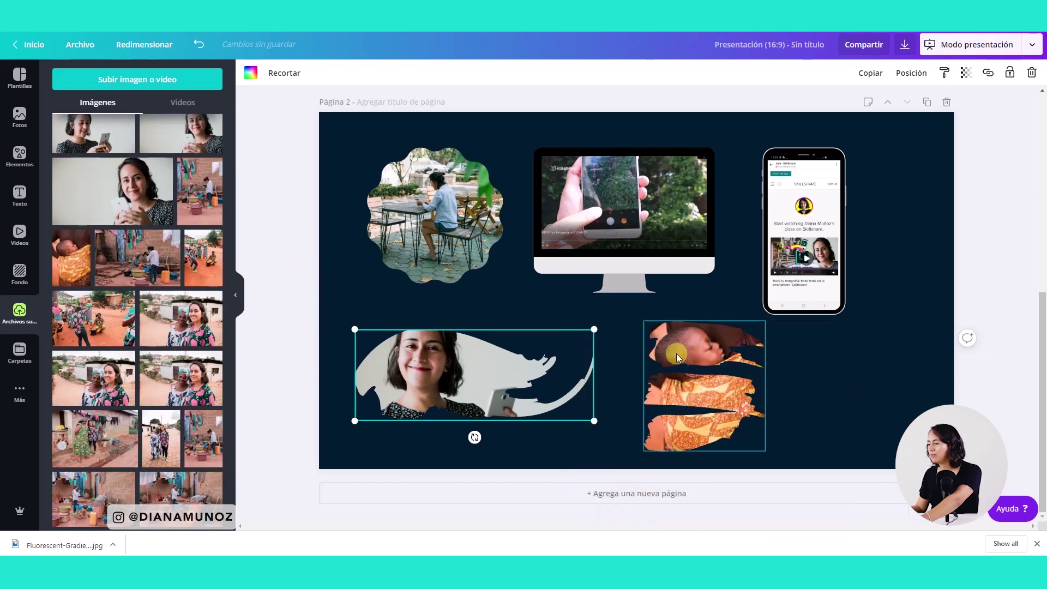
Remove the navy background colour from page 2, keeping the filled frames, and compare the result with page 1.
click(401, 125)
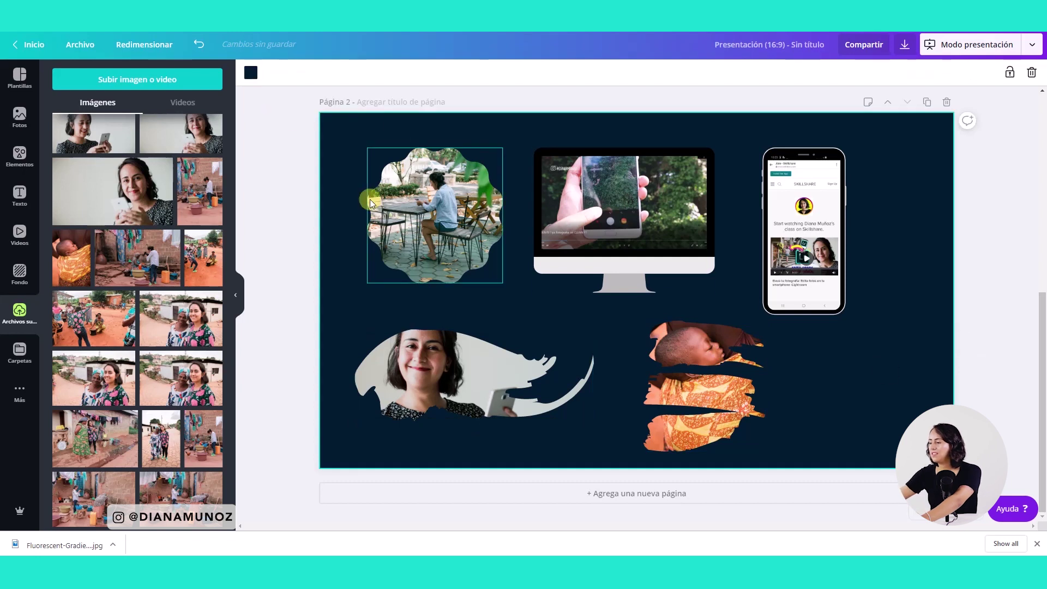
key(Delete)
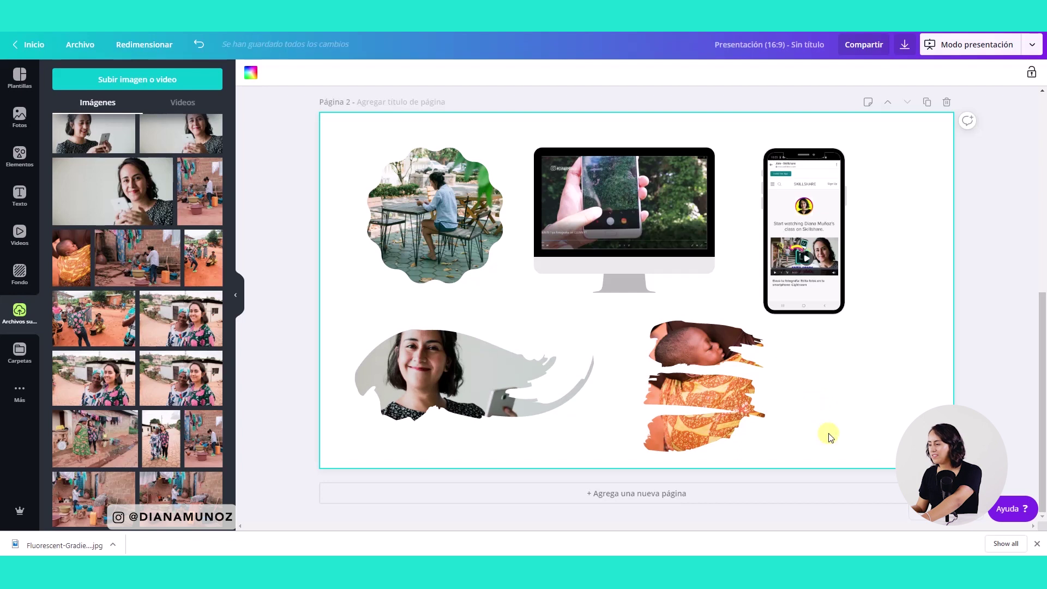
scroll(888, 402, up, 1)
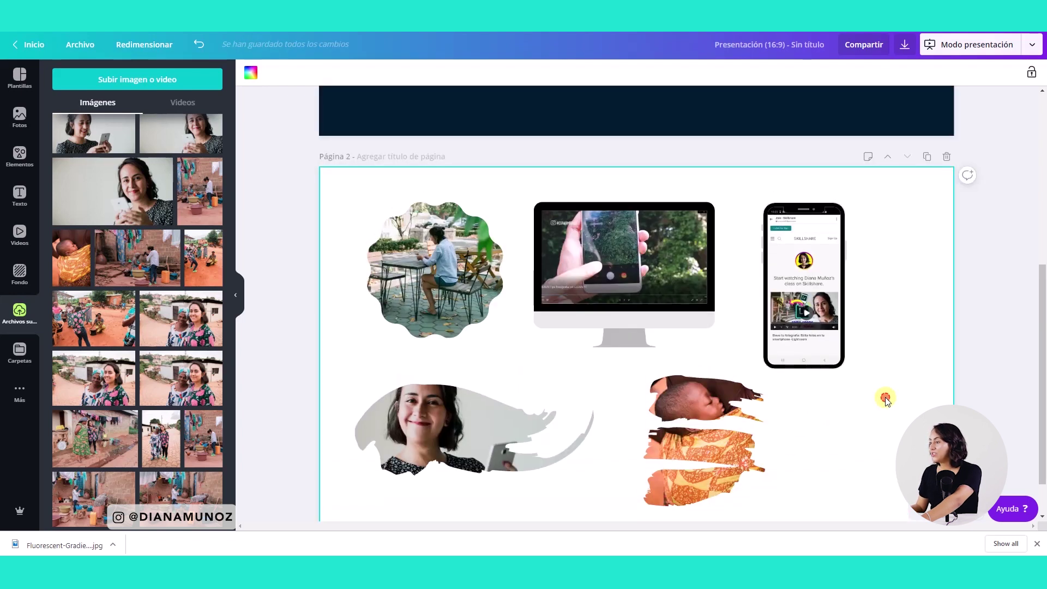
scroll(885, 400, down, 1)
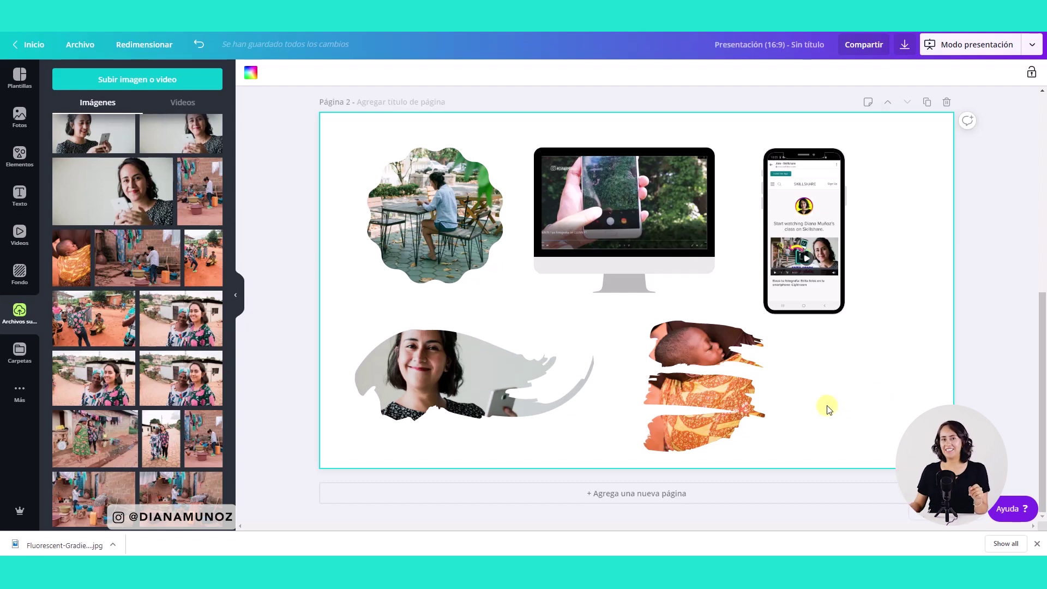
scroll(819, 401, up, 7)
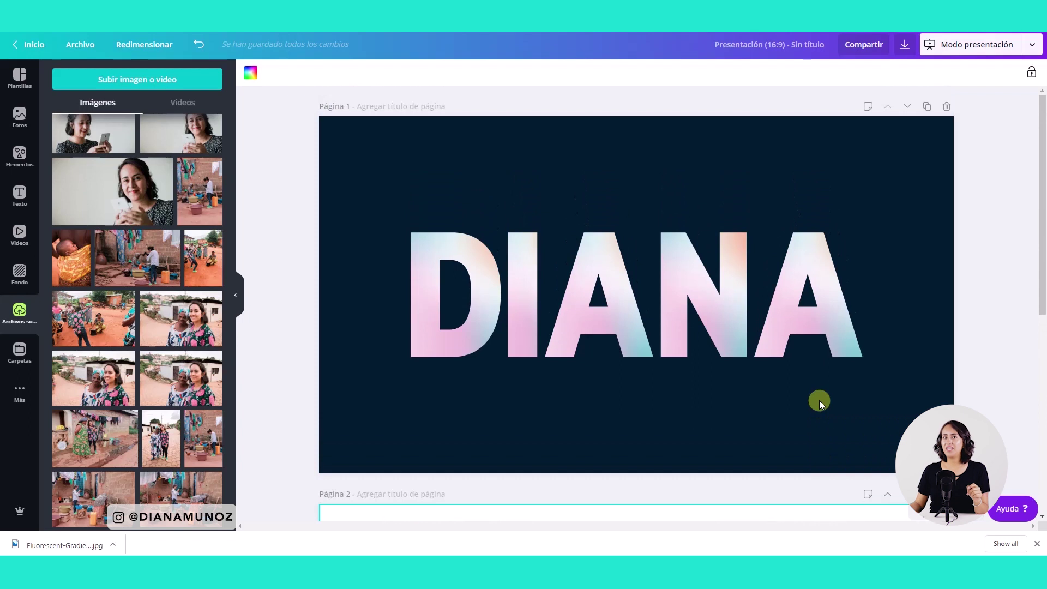